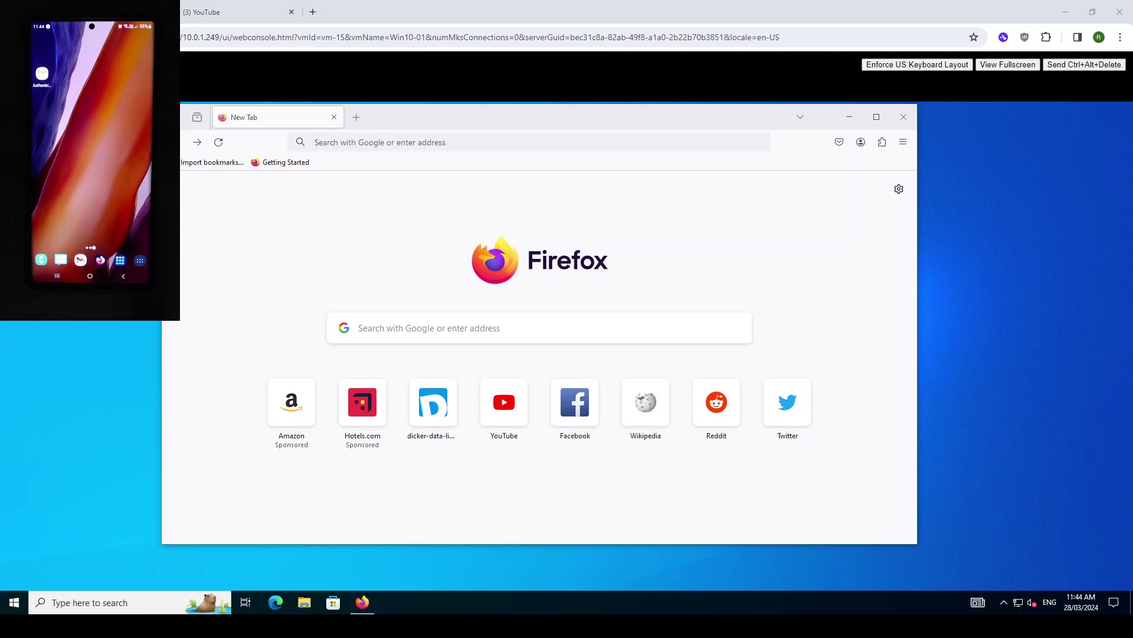
- Open the SecurID My Page site and try signing in with an incomplete user ID and the password
click(462, 142)
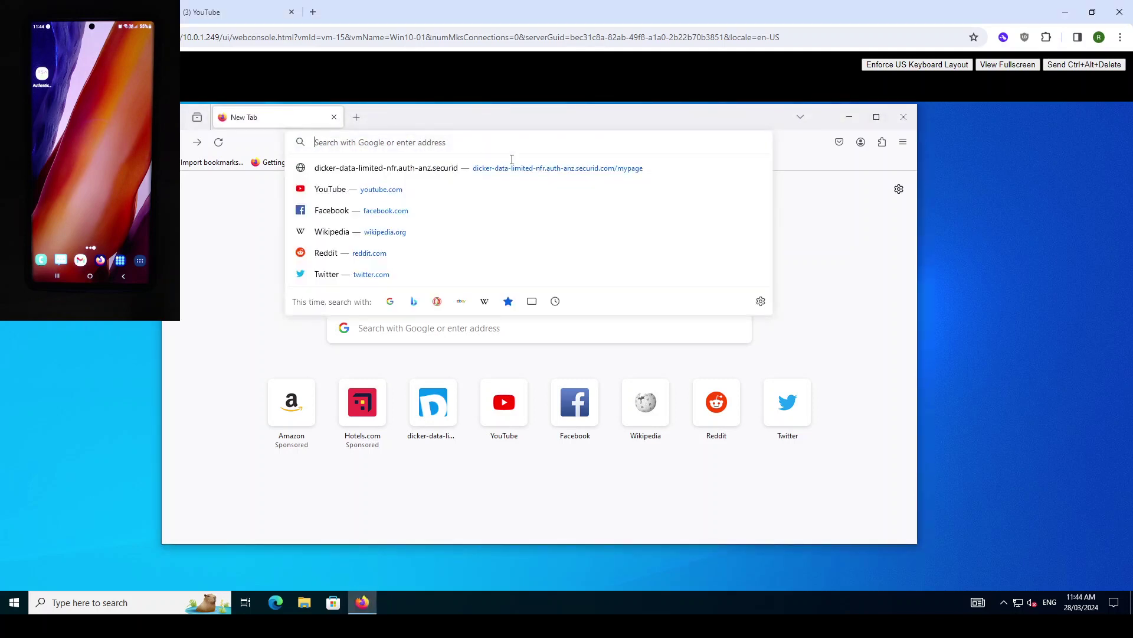
click(538, 170)
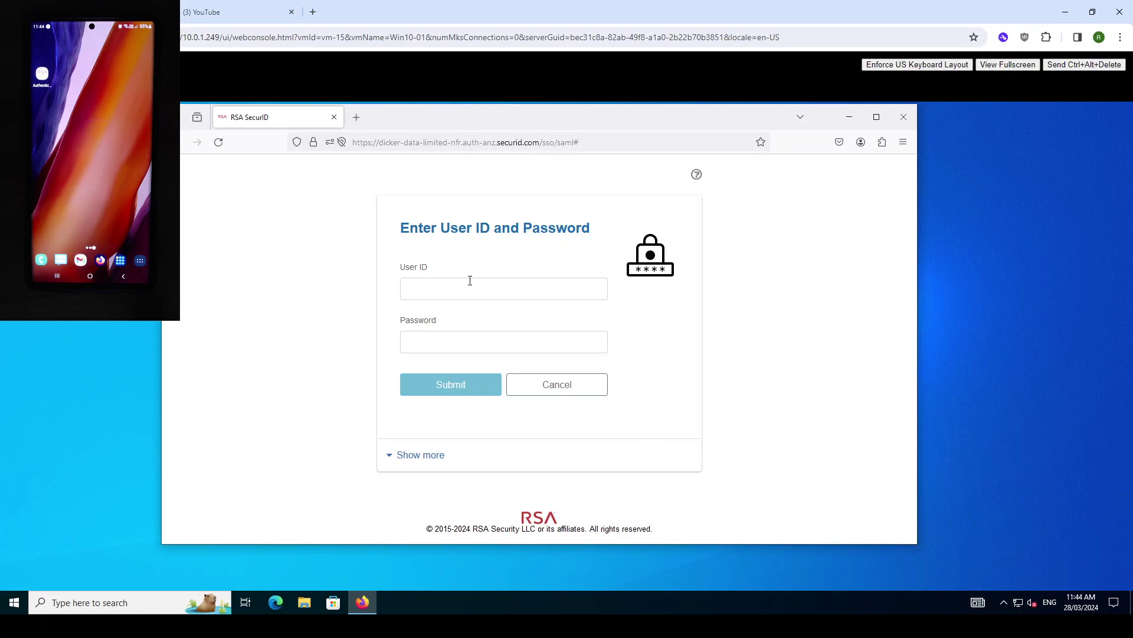
click(493, 286)
text(user01)
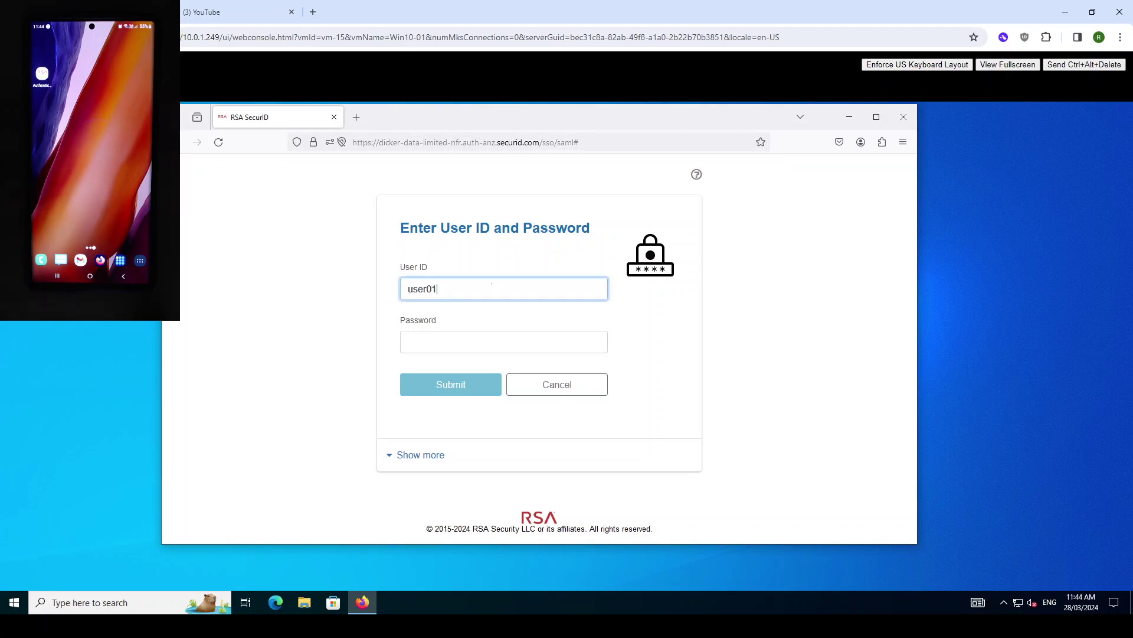
key(Tab)
text(********)
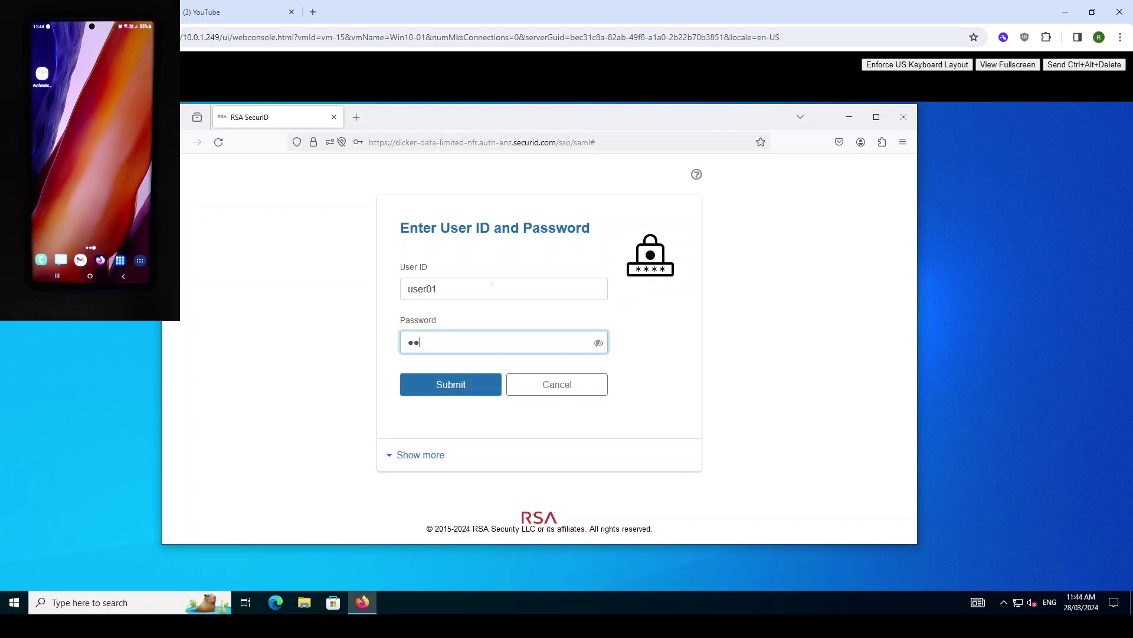
text(********)
key(Return)
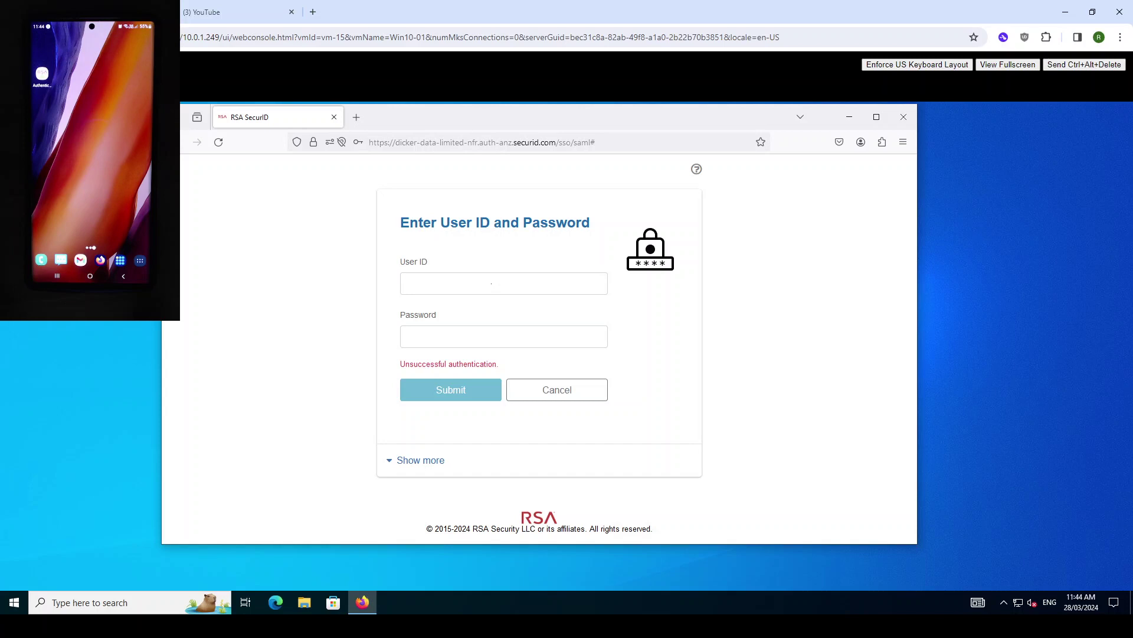
- Sign in again with the test account's correct user ID and password
click(435, 278)
text(user02)
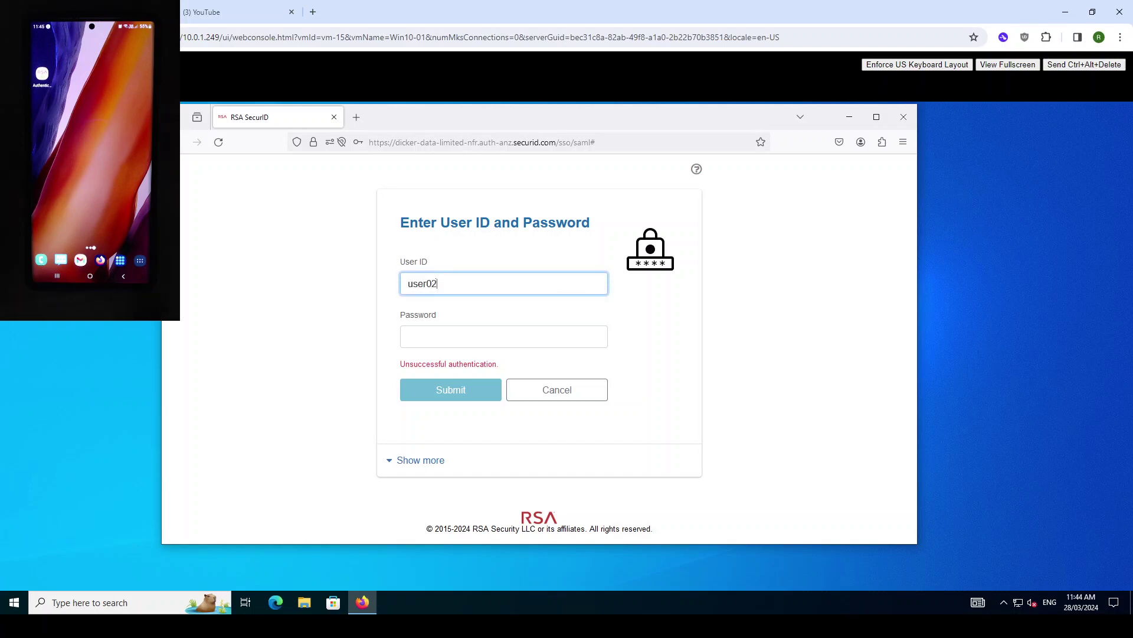
key(Tab)
text(**********)
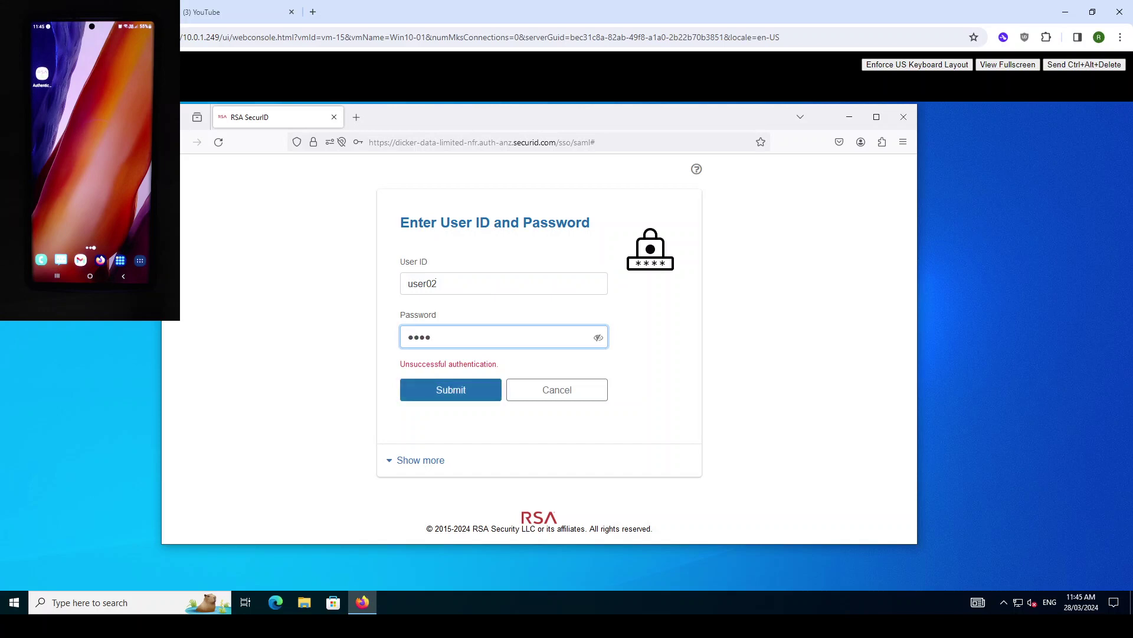
text(******)
key(Return)
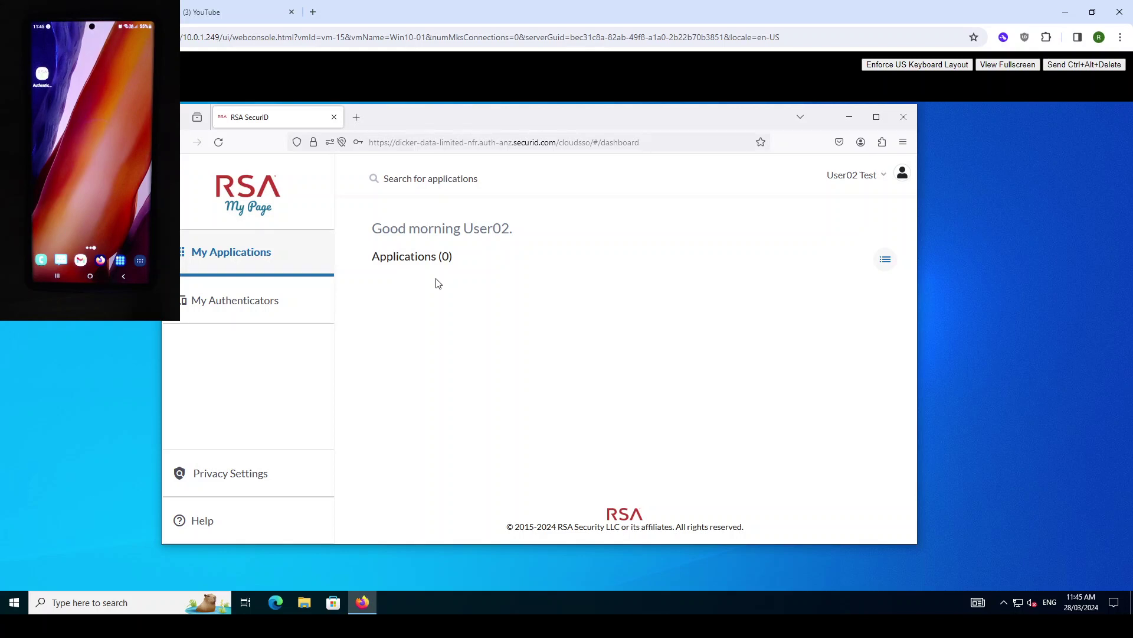
click(260, 260)
- Open My Authenticators and submit the emergency access code to unlock it
click(249, 301)
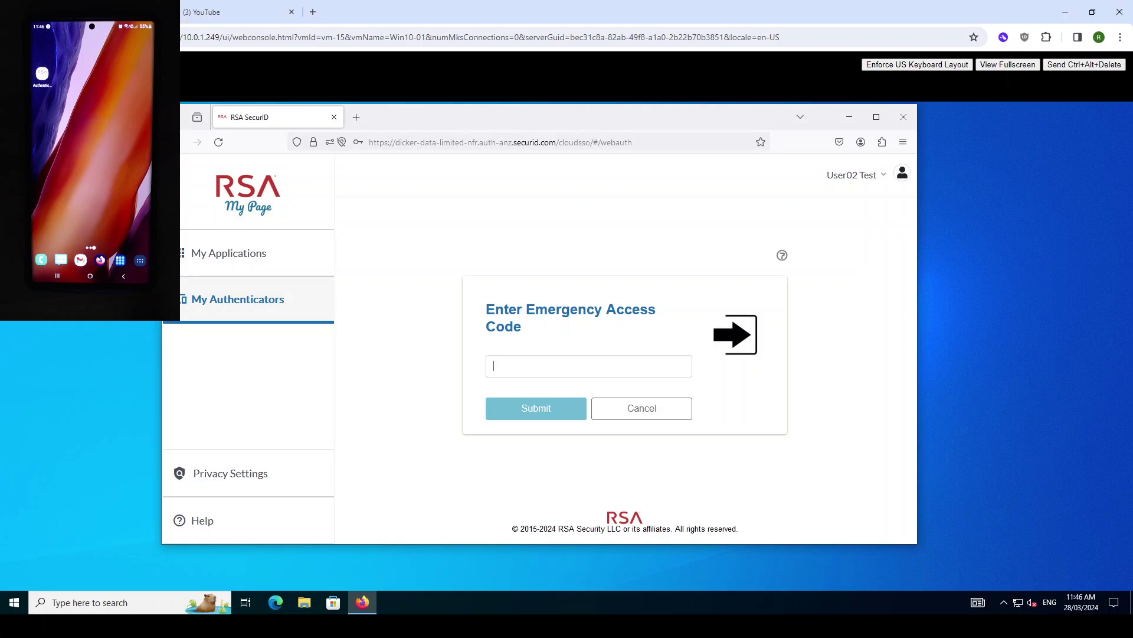
click(570, 371)
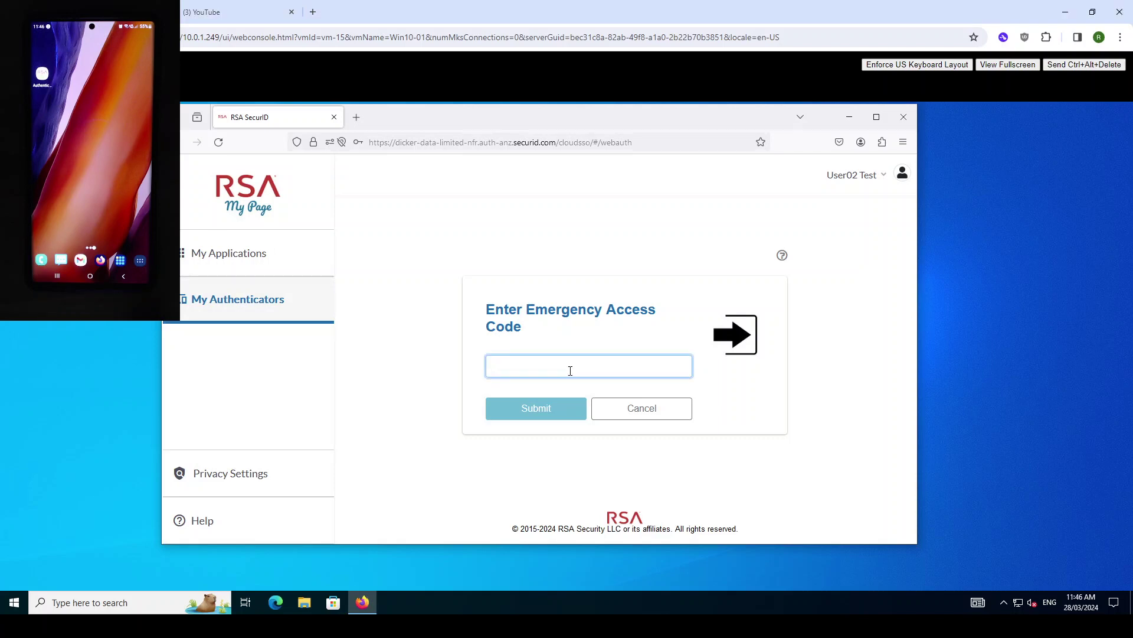
text(•••)
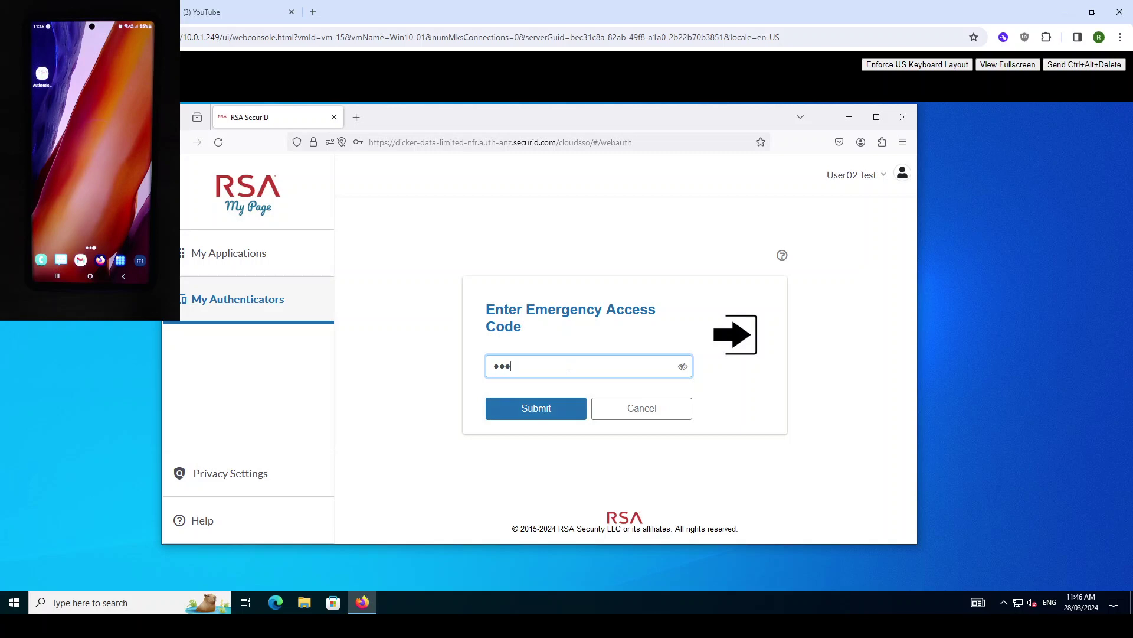
text(•••••)
key(Return)
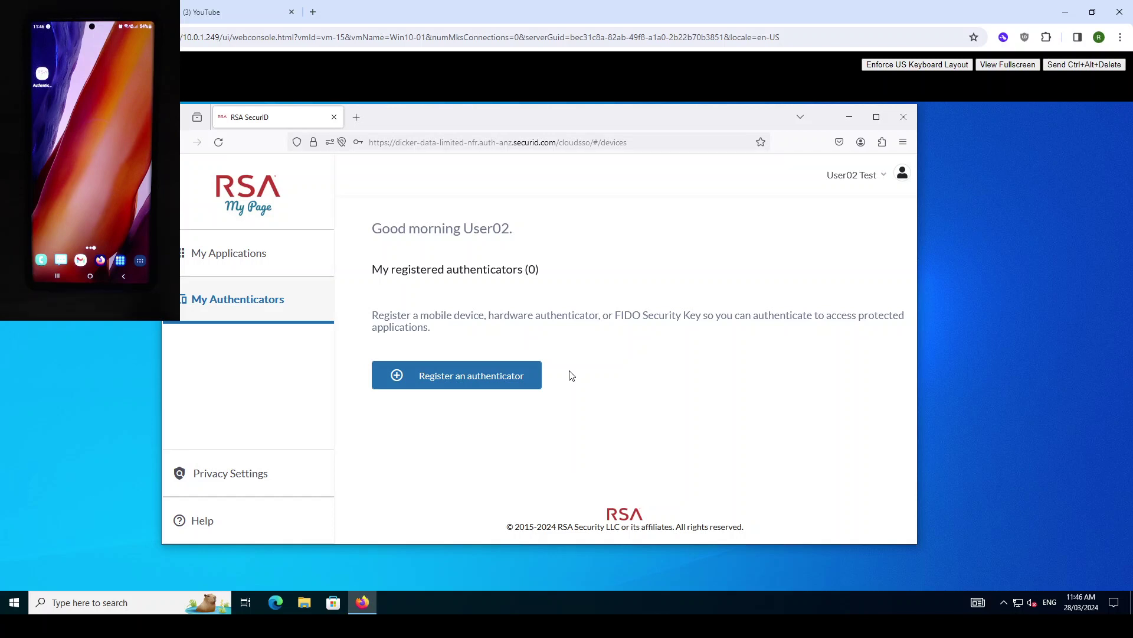
- Start registering an authenticator and maximize the Firefox window
click(486, 377)
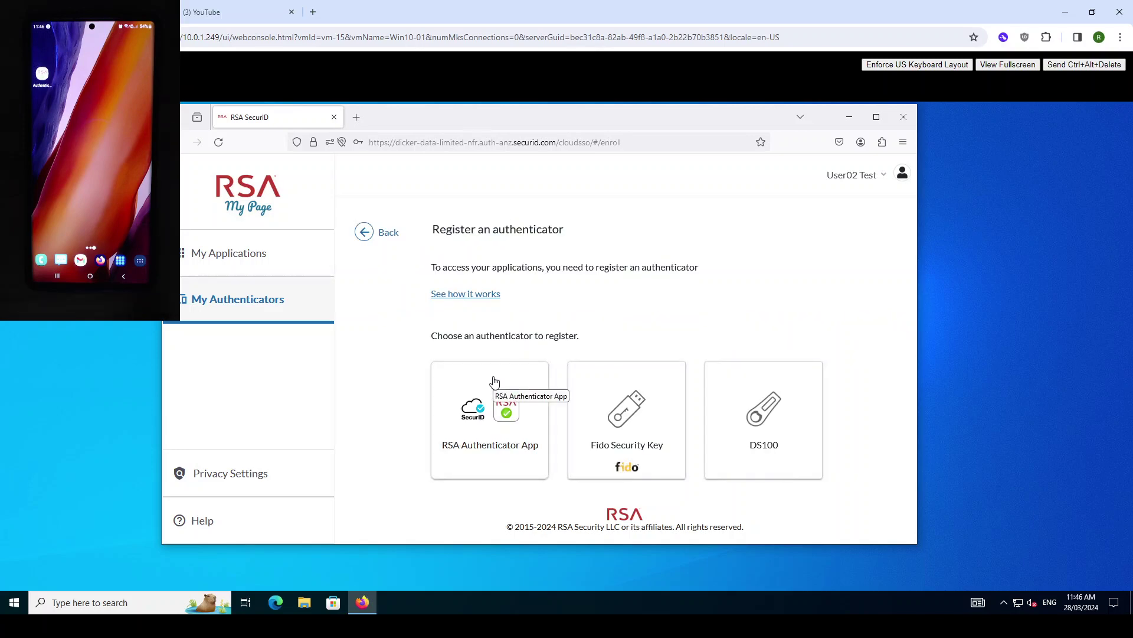
double_click(689, 117)
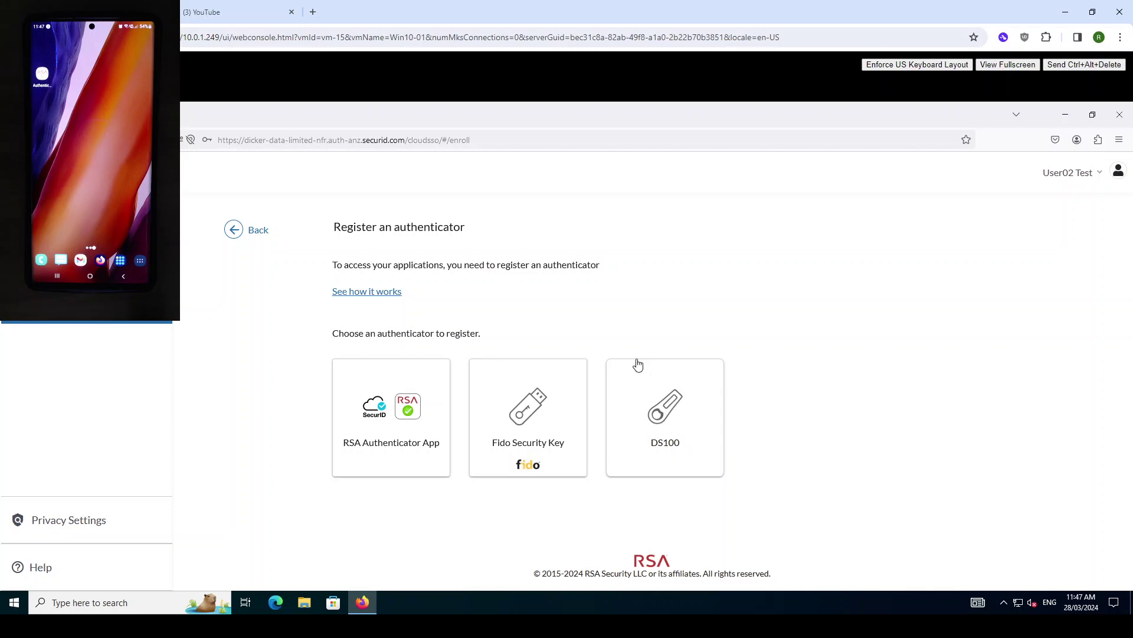
- Choose the RSA Authenticator App and continue to its QR code registration
click(398, 412)
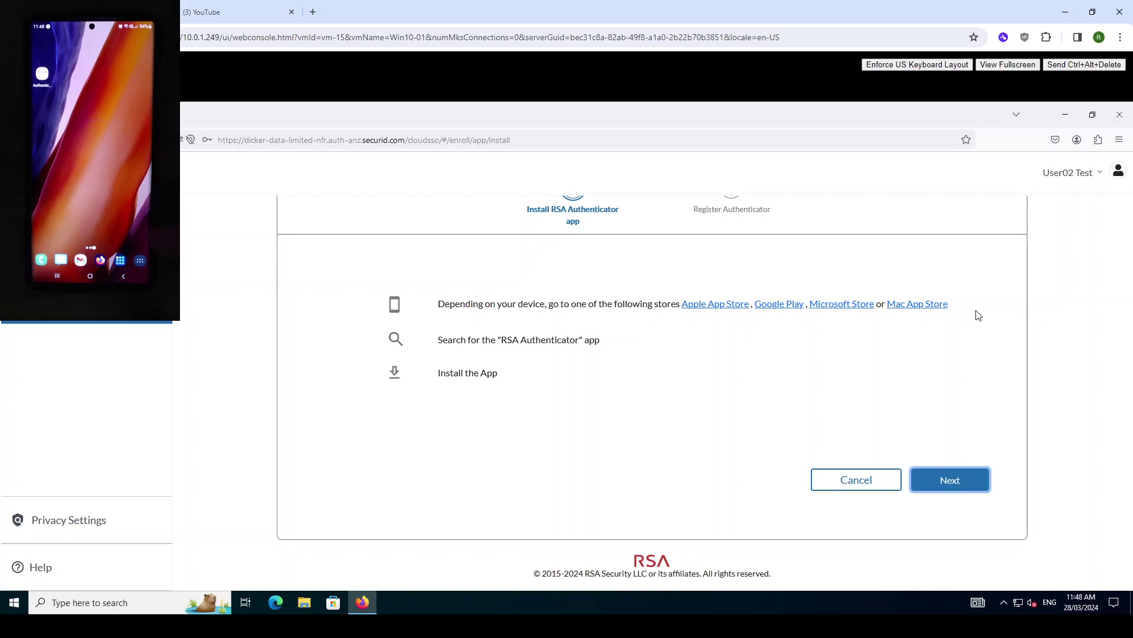
click(948, 482)
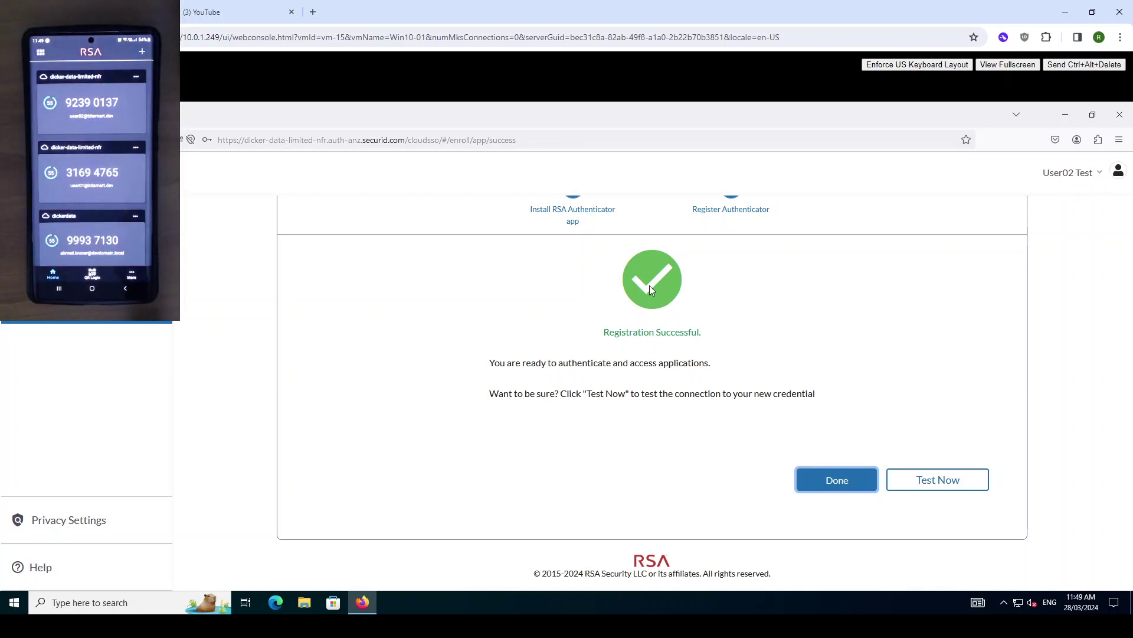
- Send a Test Now sign-in request to the newly registered RSA Authenticator credential
drag(491, 360, 704, 365)
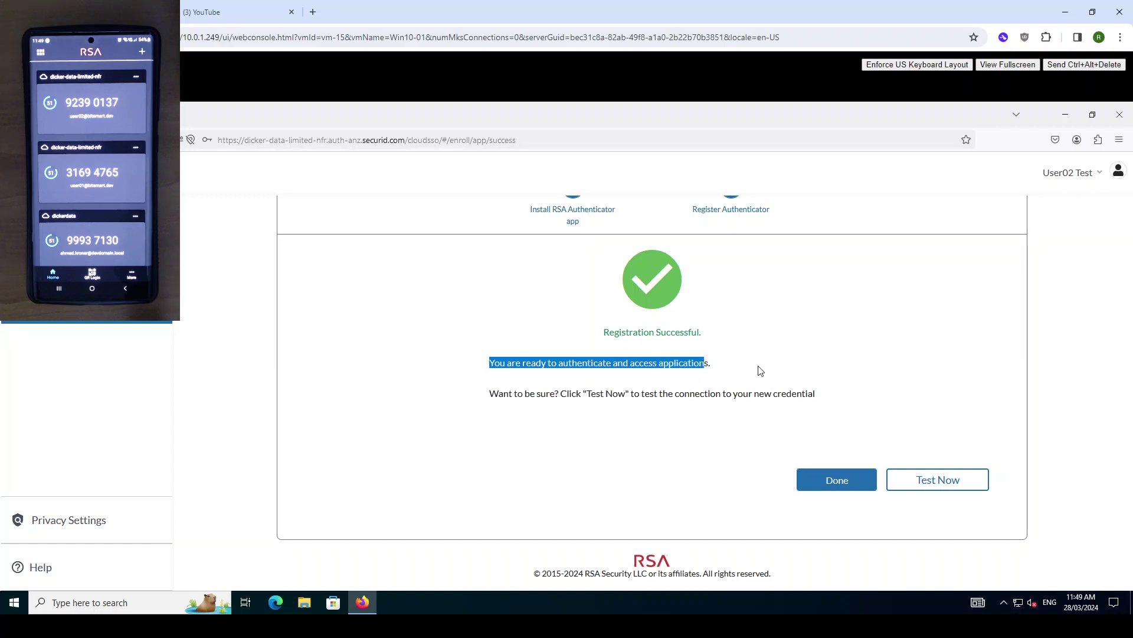
click(766, 367)
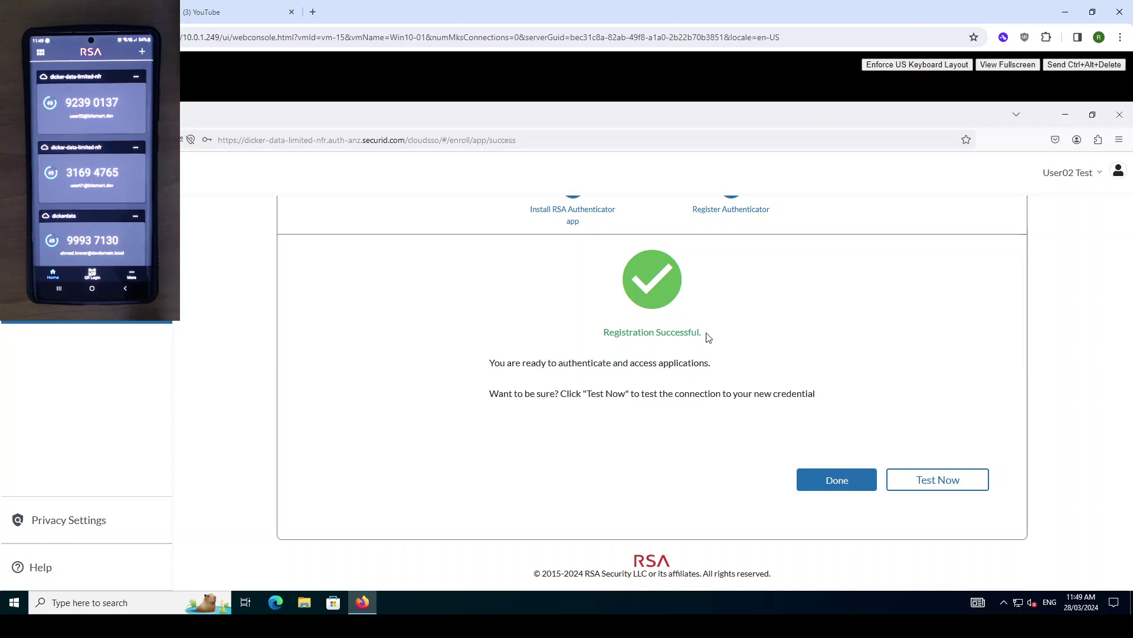
click(956, 490)
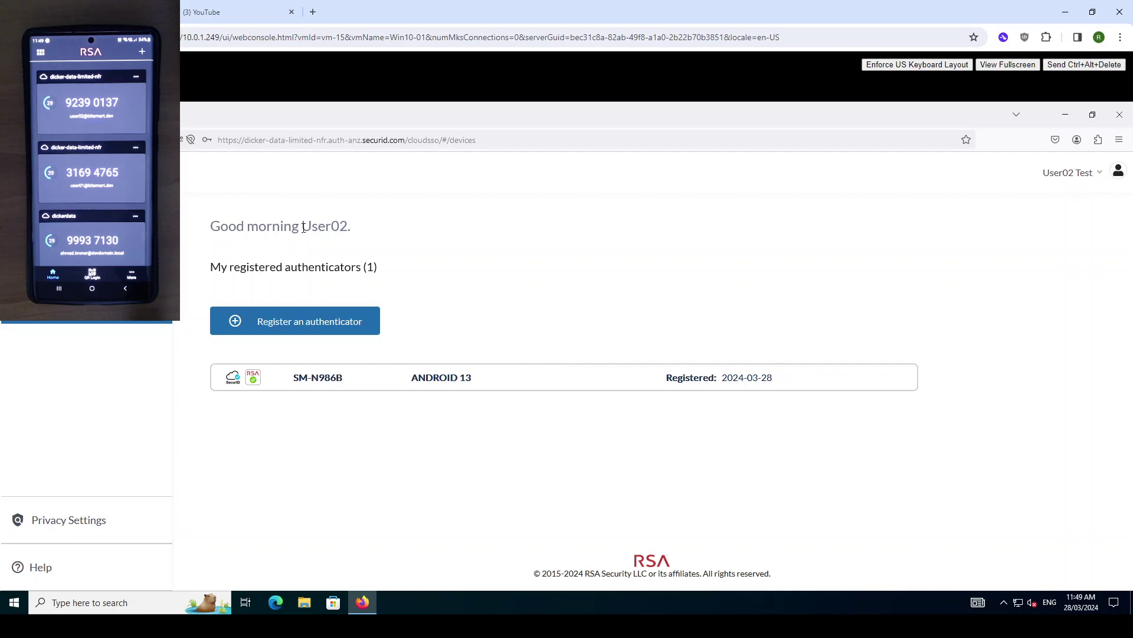
drag(304, 228, 354, 229)
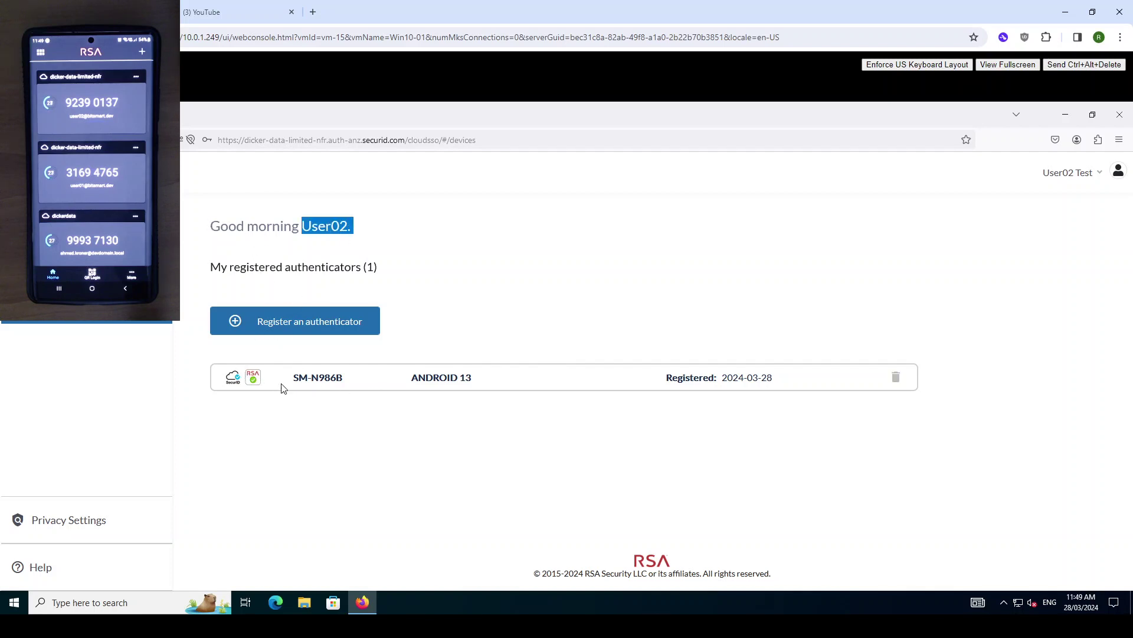
drag(411, 383, 476, 381)
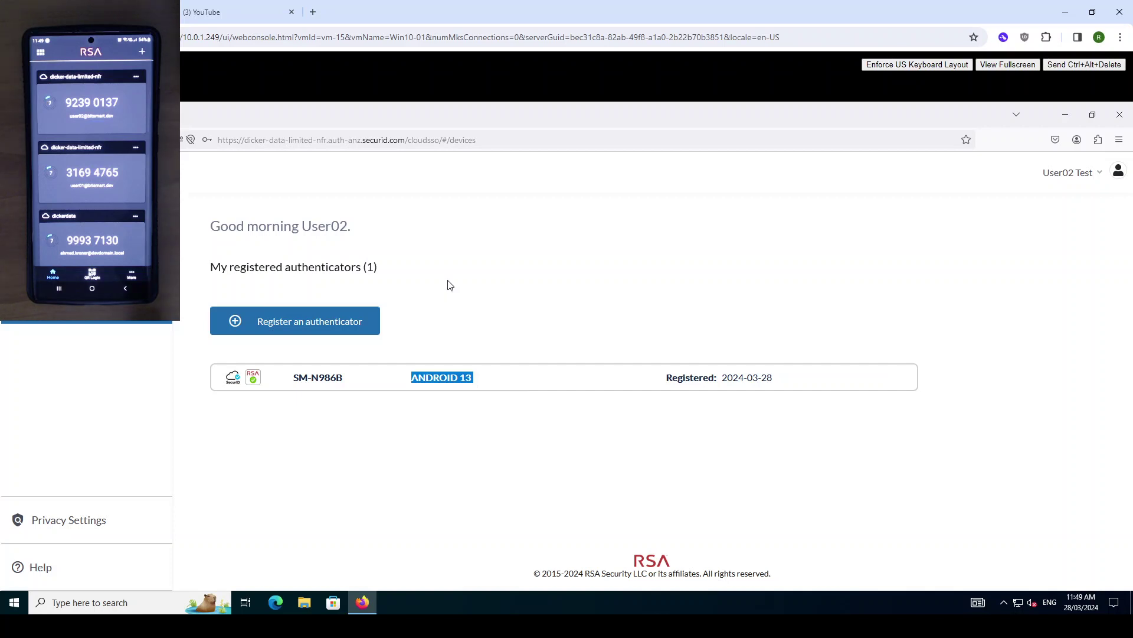
- Lock the Windows session and switch to the Other user sign-in screen
click(16, 603)
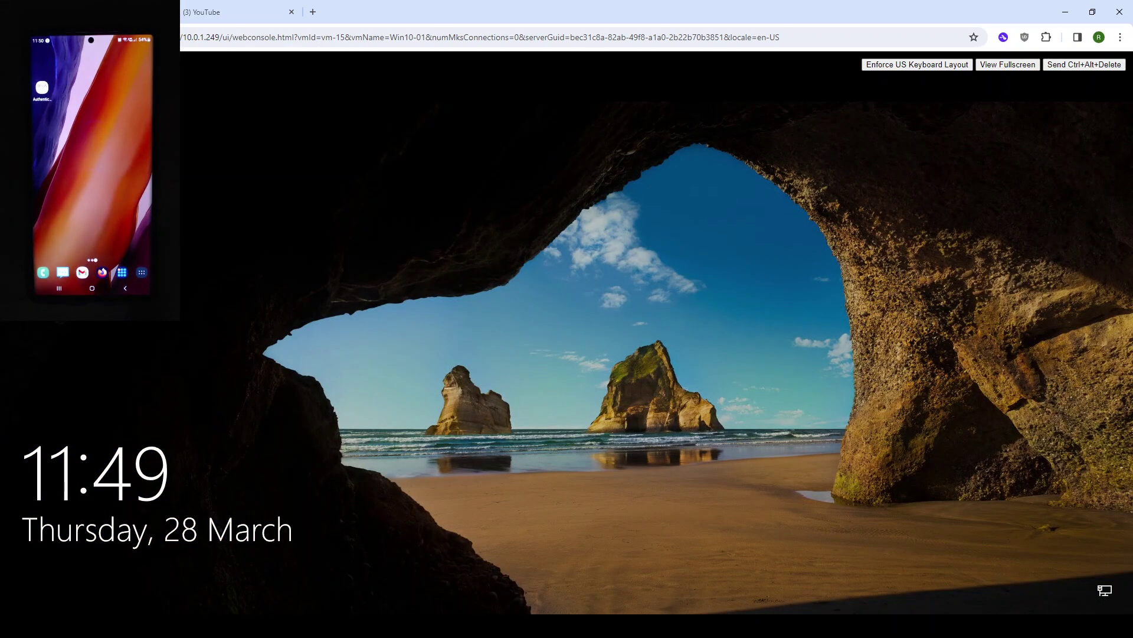
click(567, 329)
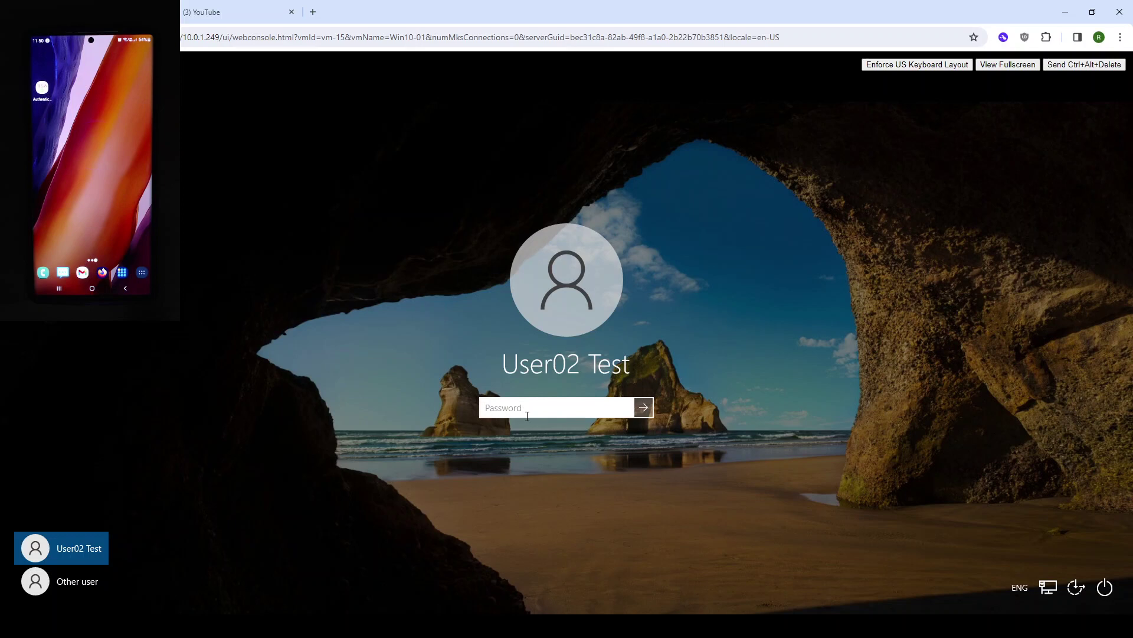
click(94, 572)
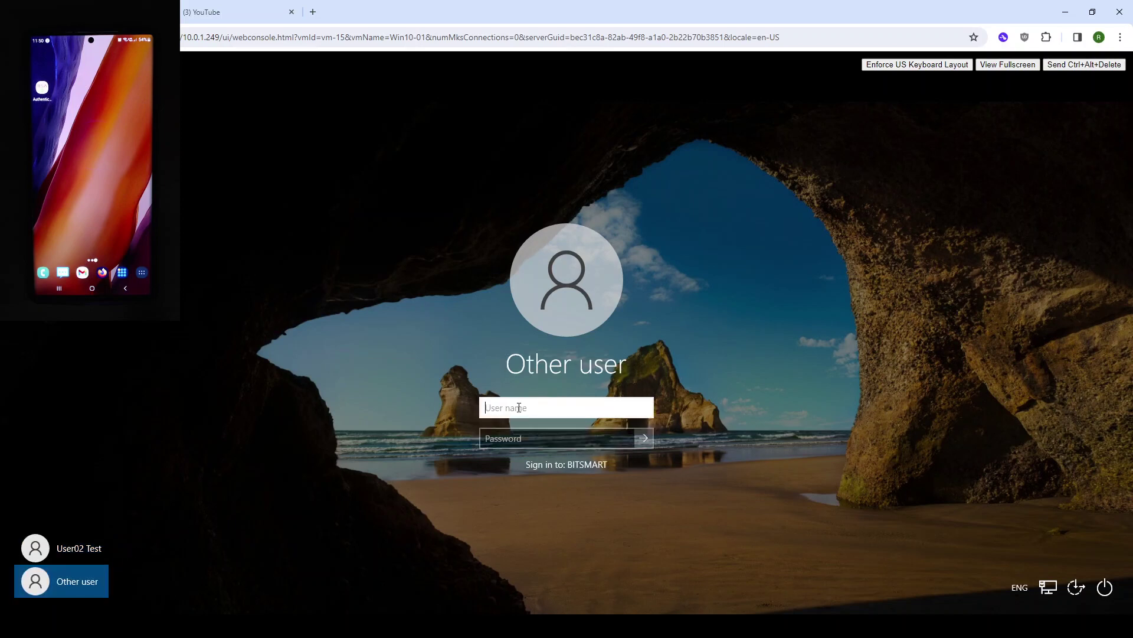
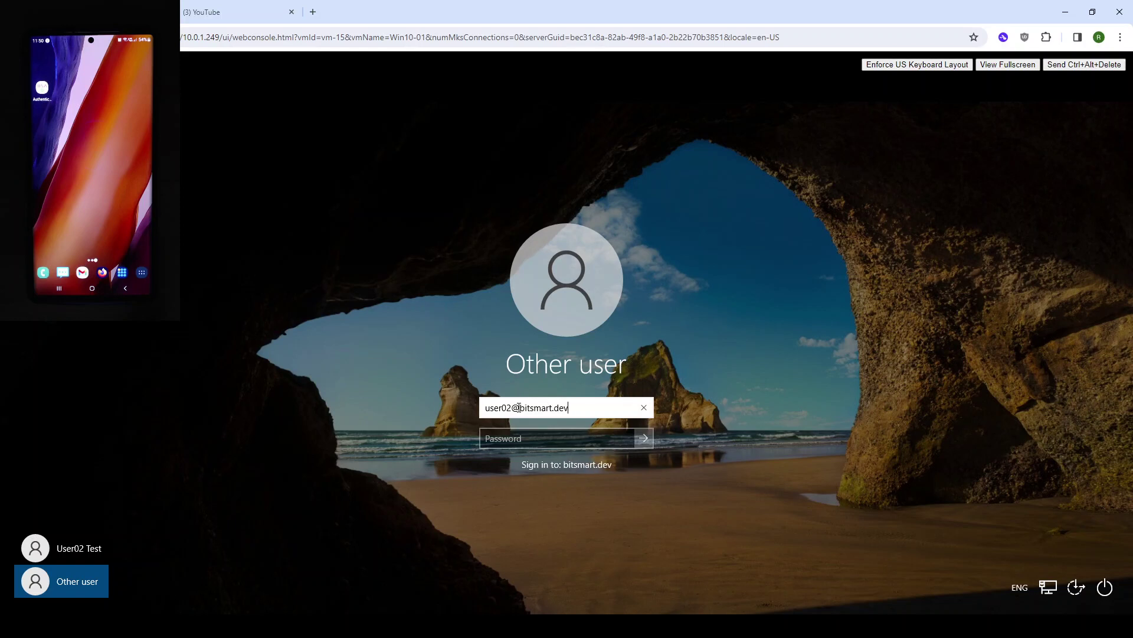
- Enter the domain account's e-mail user name and password and submit them
key(Tab)
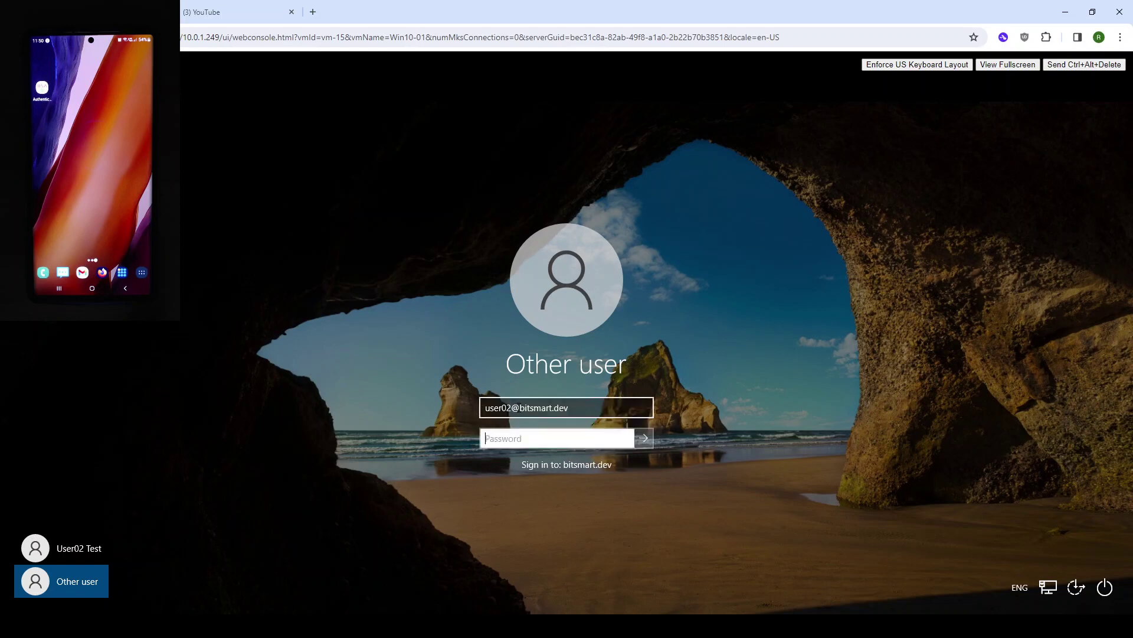
text(••••••••••••••••)
key(Return)
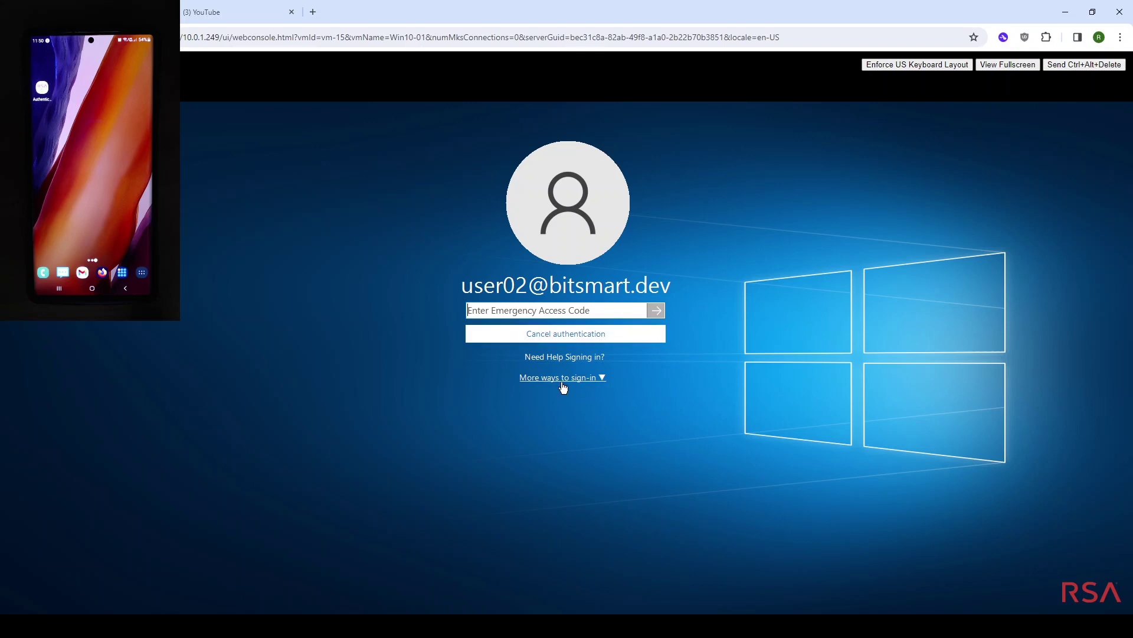
- Select the Enter Emergency Access Code field on the RSA prompt
click(568, 312)
- Expand 'More ways to sign-in' to show the four method icons
click(601, 377)
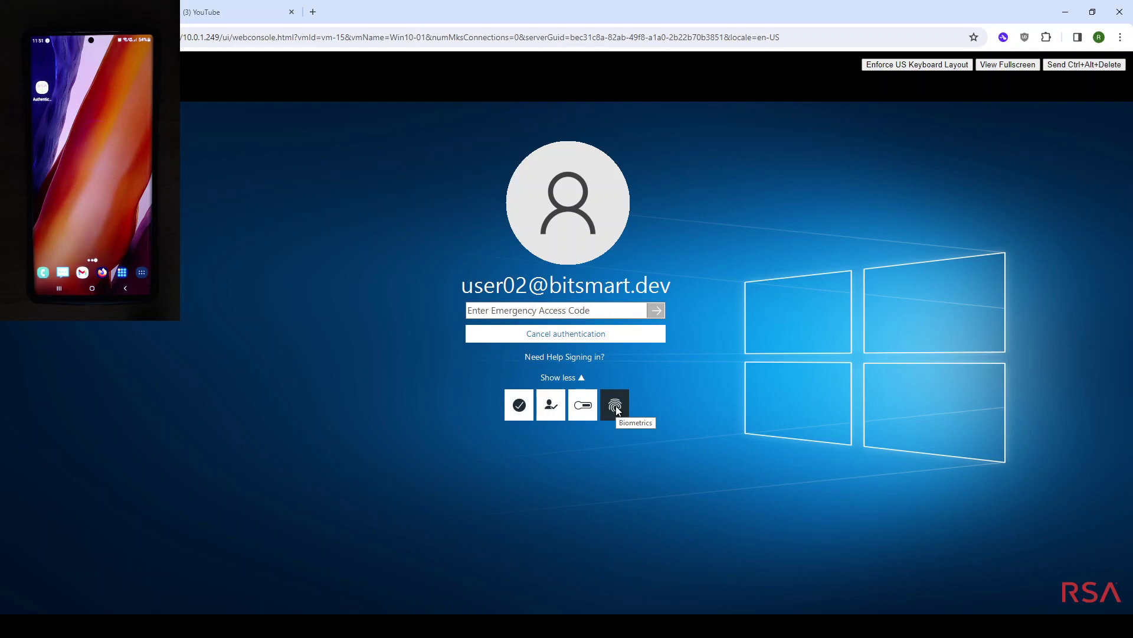
- Choose Approve to send a push request to the phone's RSA Authenticator
click(519, 408)
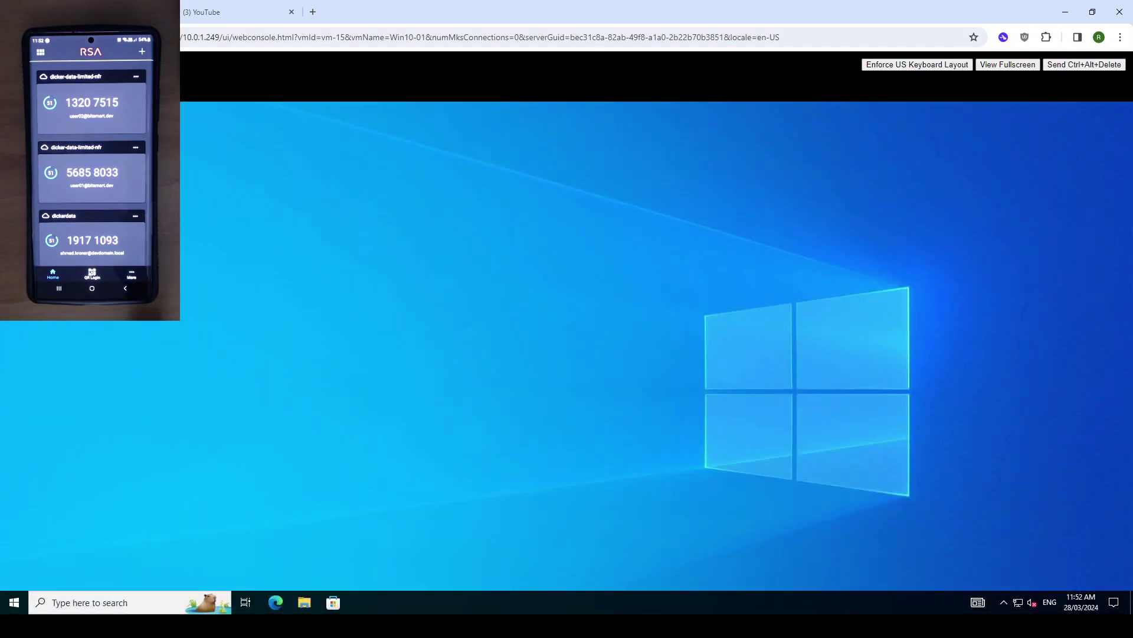
- Sign out of the User02 Test account from the Start menu's account options
click(14, 602)
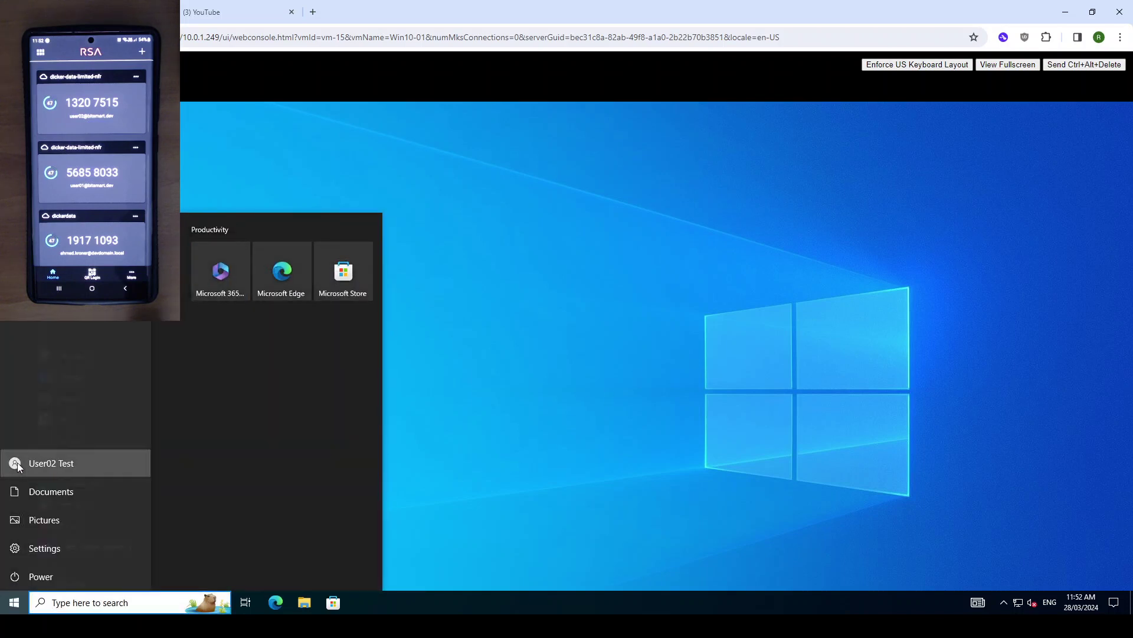
click(24, 463)
click(52, 409)
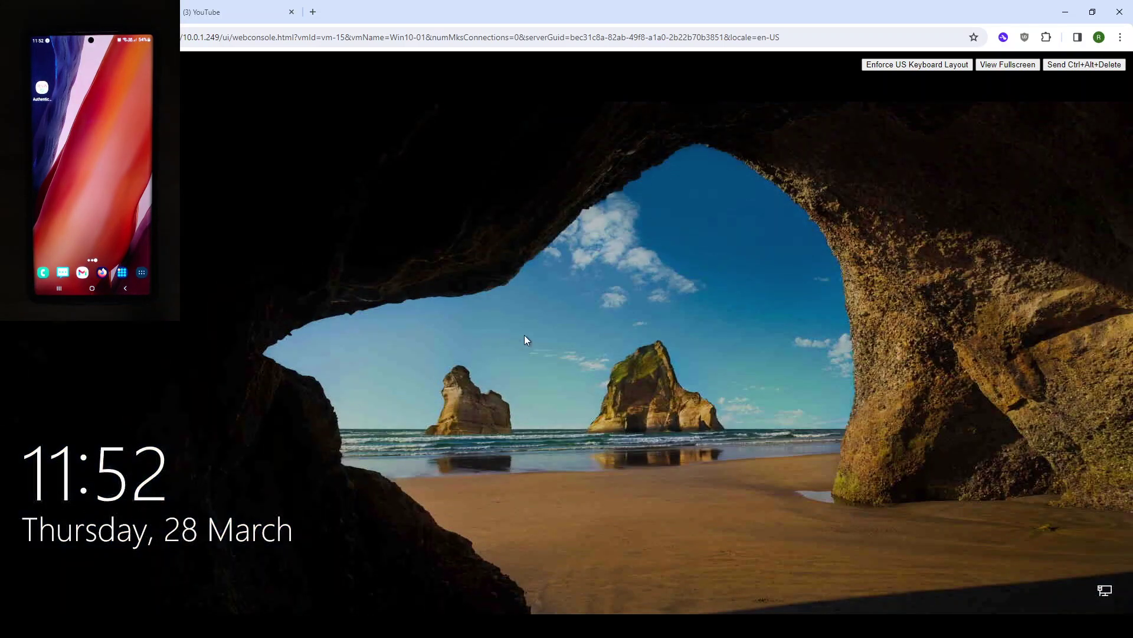
- Enter the account password, dismiss the failed-authentication error, and resubmit the password
click(527, 340)
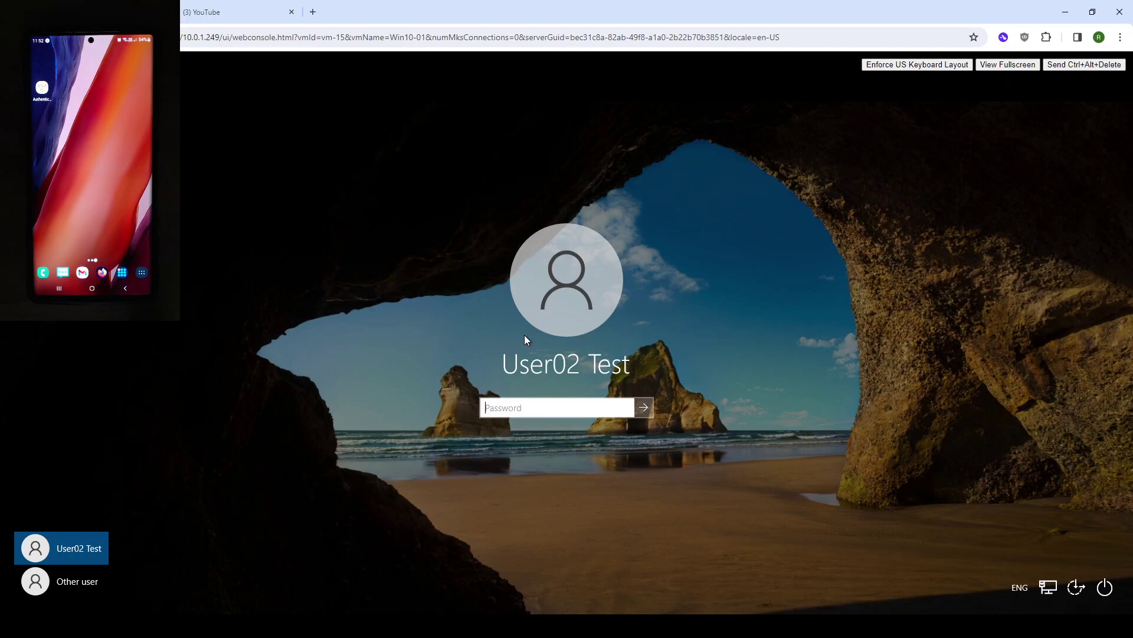
text(•••••••••••••••••)
key(Return)
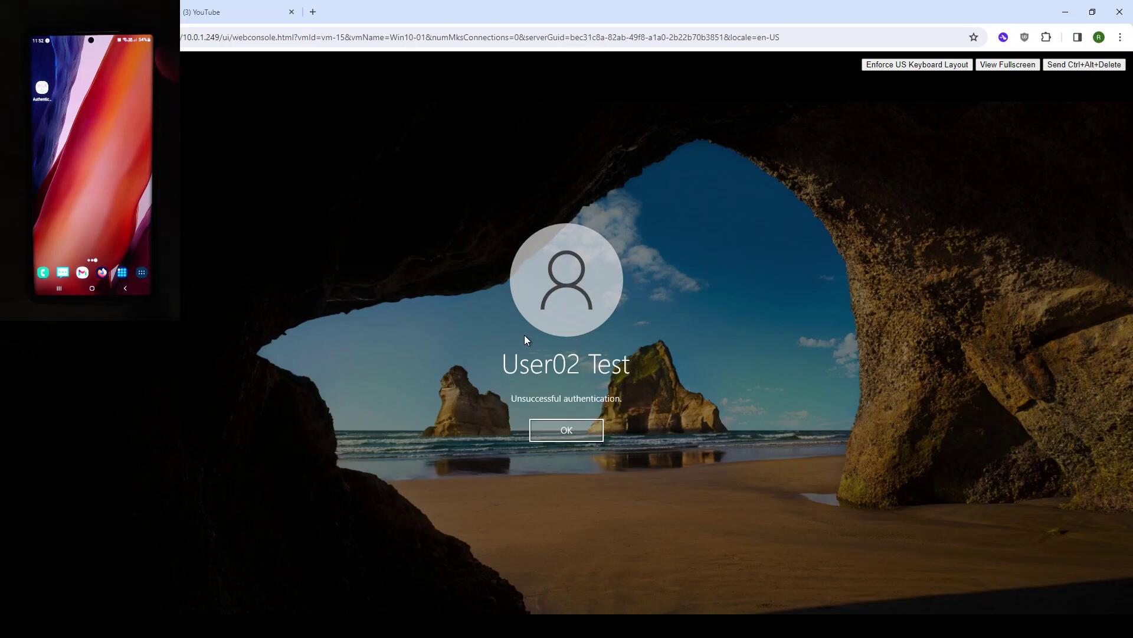
key(Return)
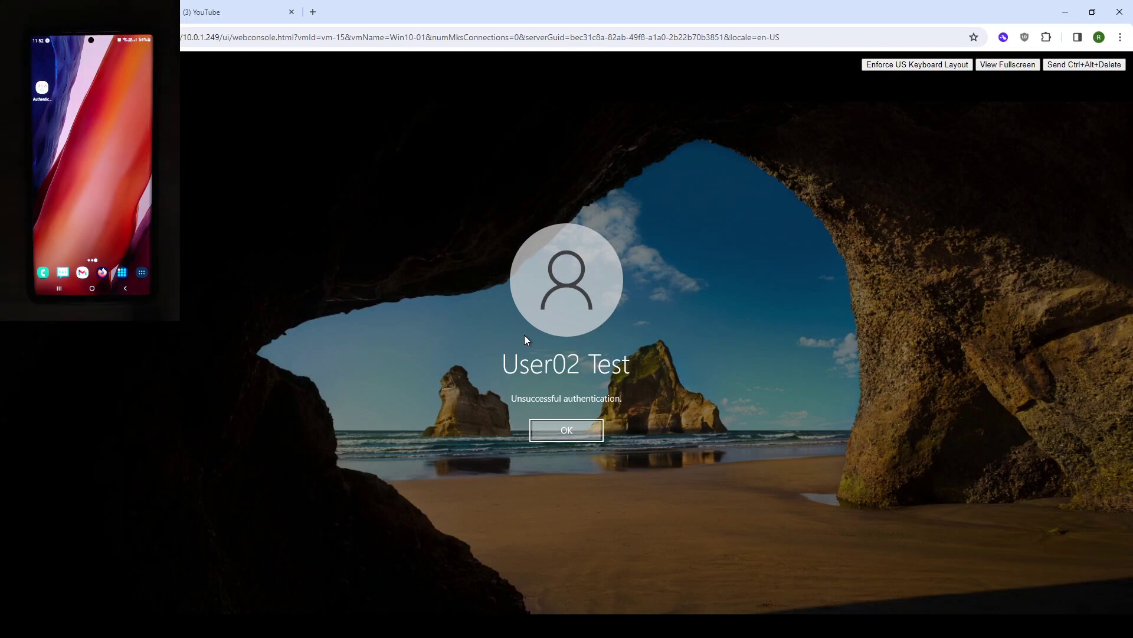
text(••)
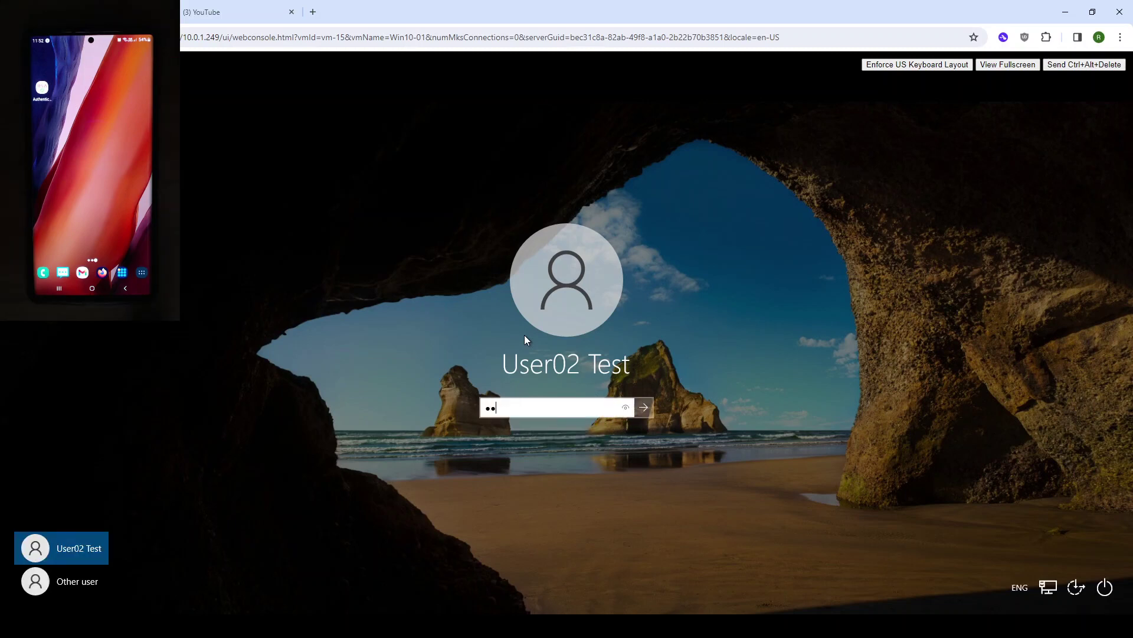
text(••••••••••••••)
key(Return)
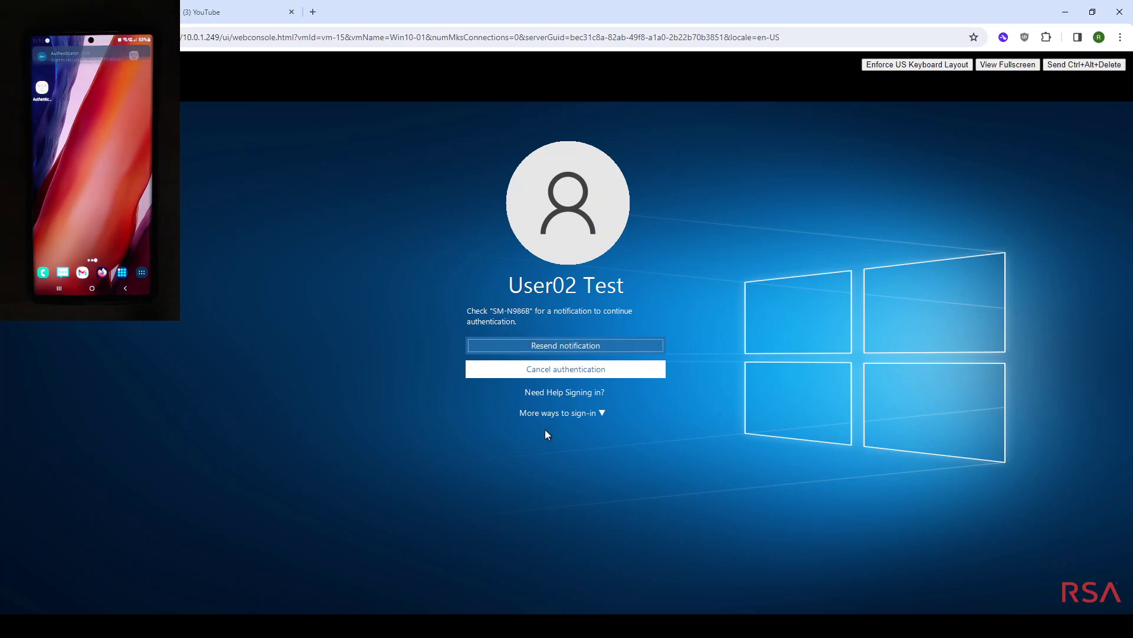
- Switch the RSA prompt from push notification to the Authenticate OTP method
click(603, 413)
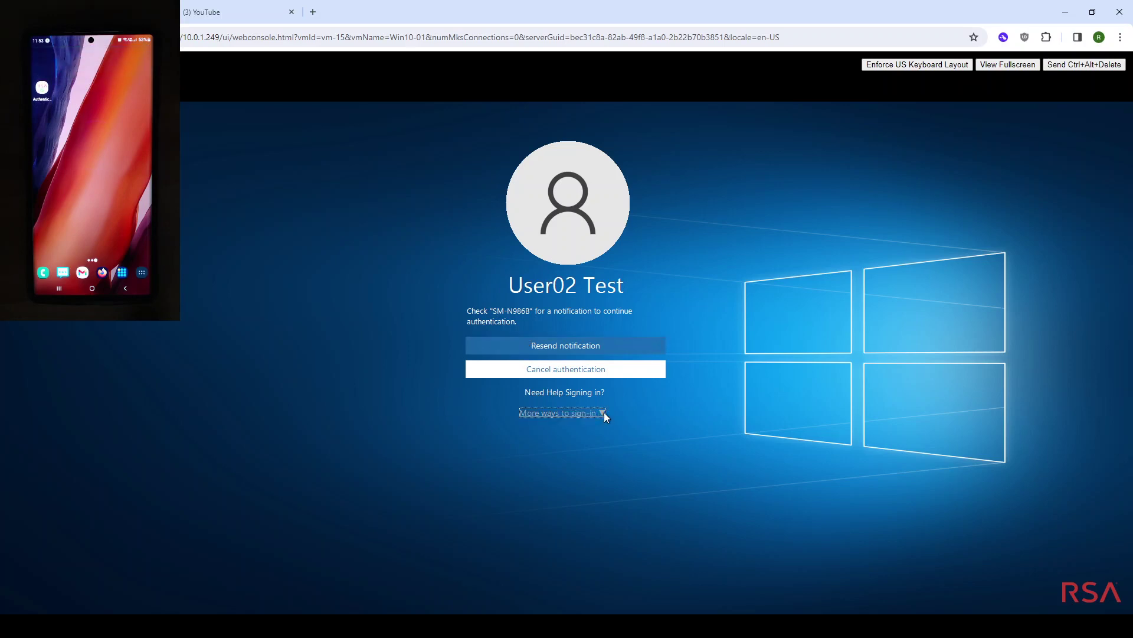
click(604, 412)
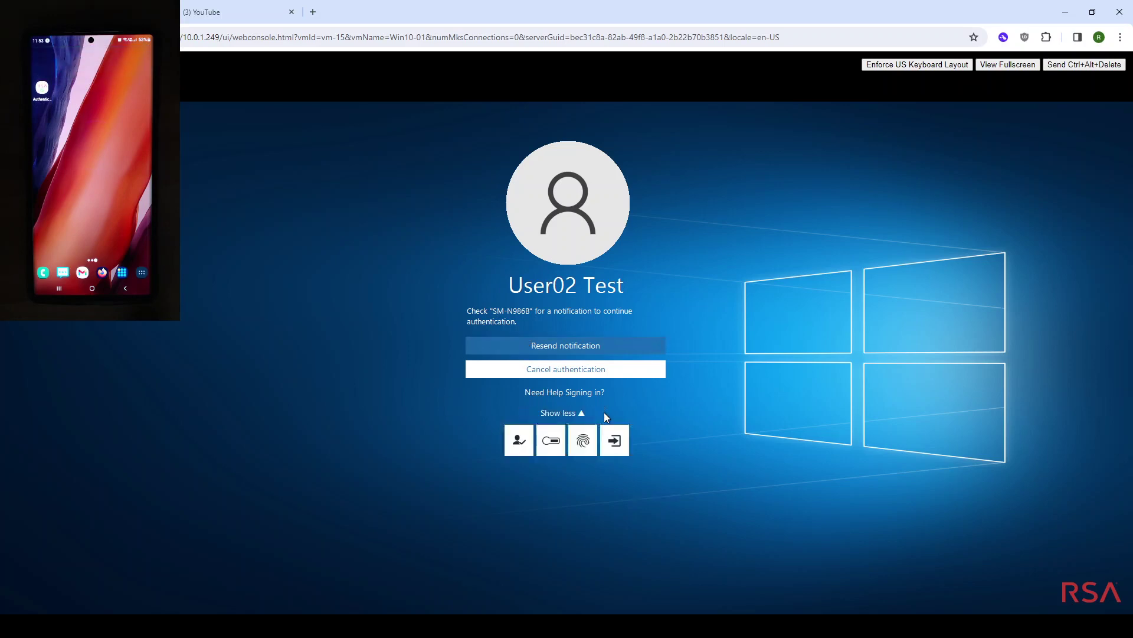
click(519, 443)
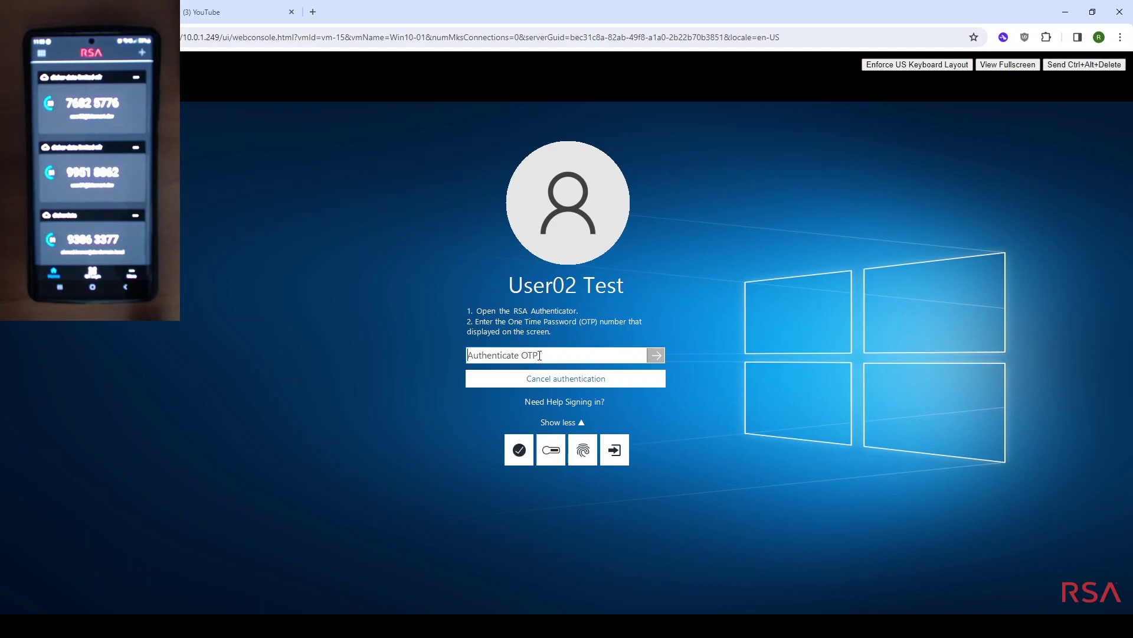
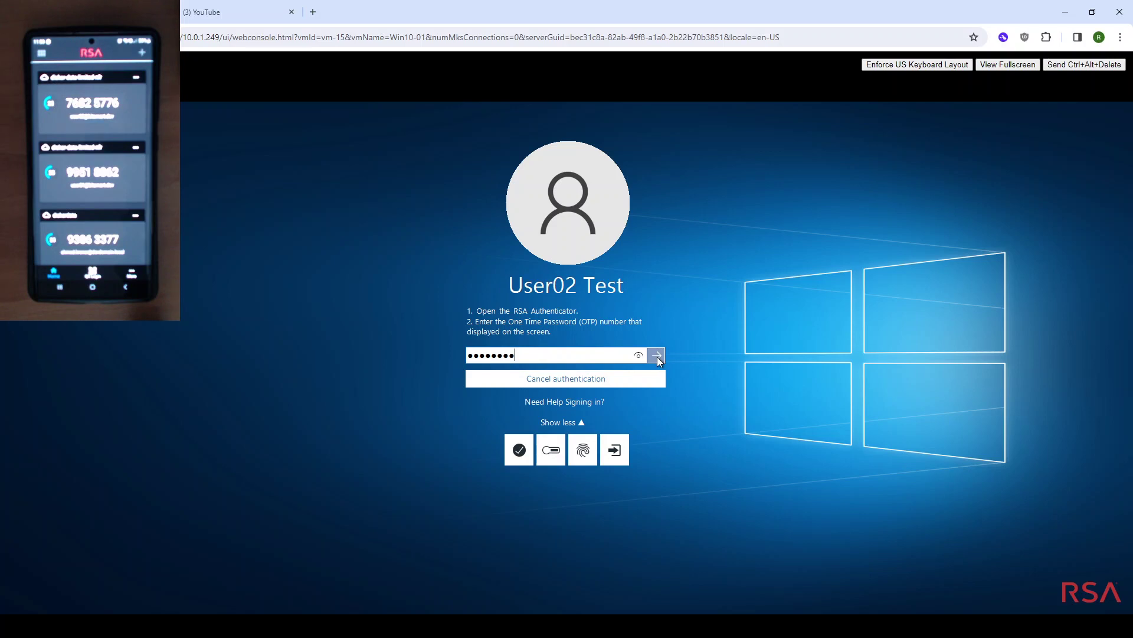
- Enter the current RSA Authenticator one-time code and submit it to reach the desktop
click(656, 356)
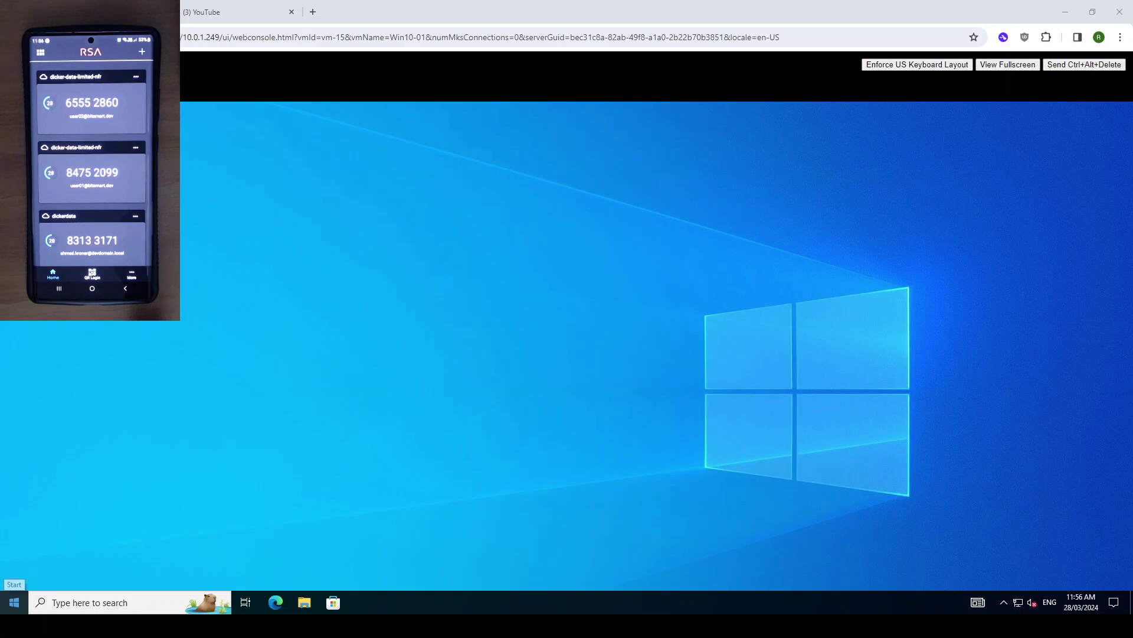
- Sign out of the test account from the Start menu's account options
click(14, 603)
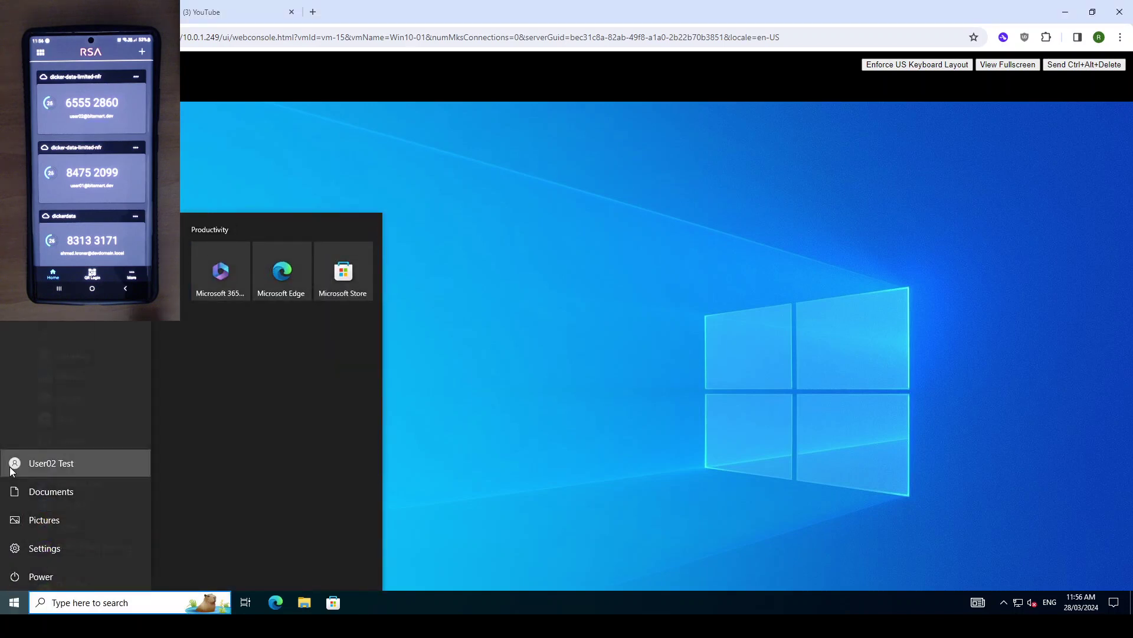
click(51, 459)
click(58, 461)
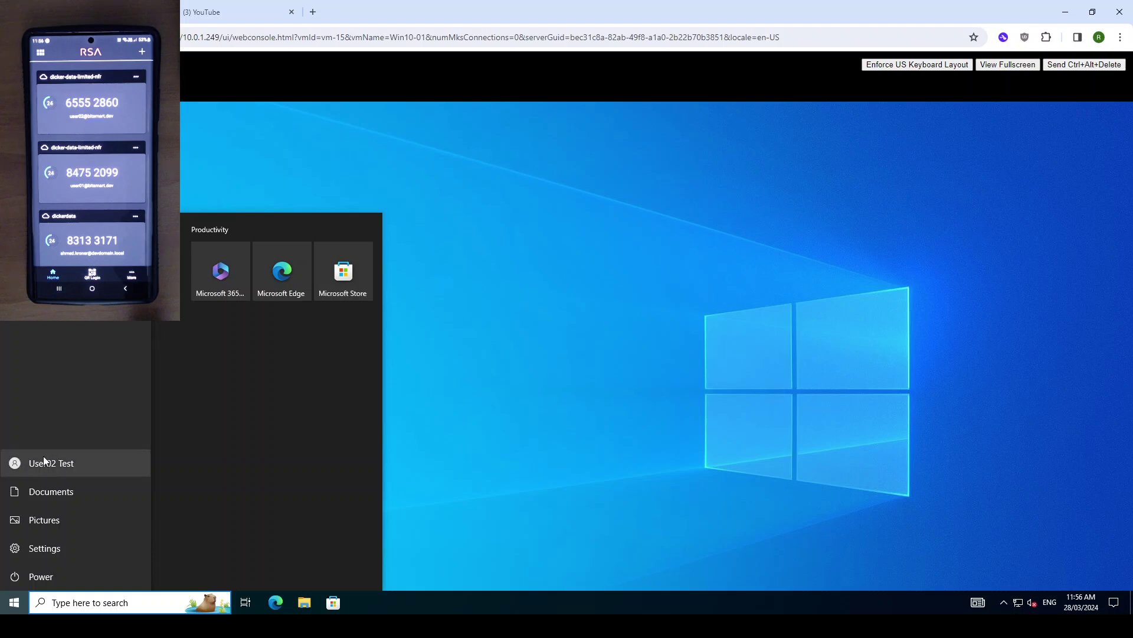
click(44, 459)
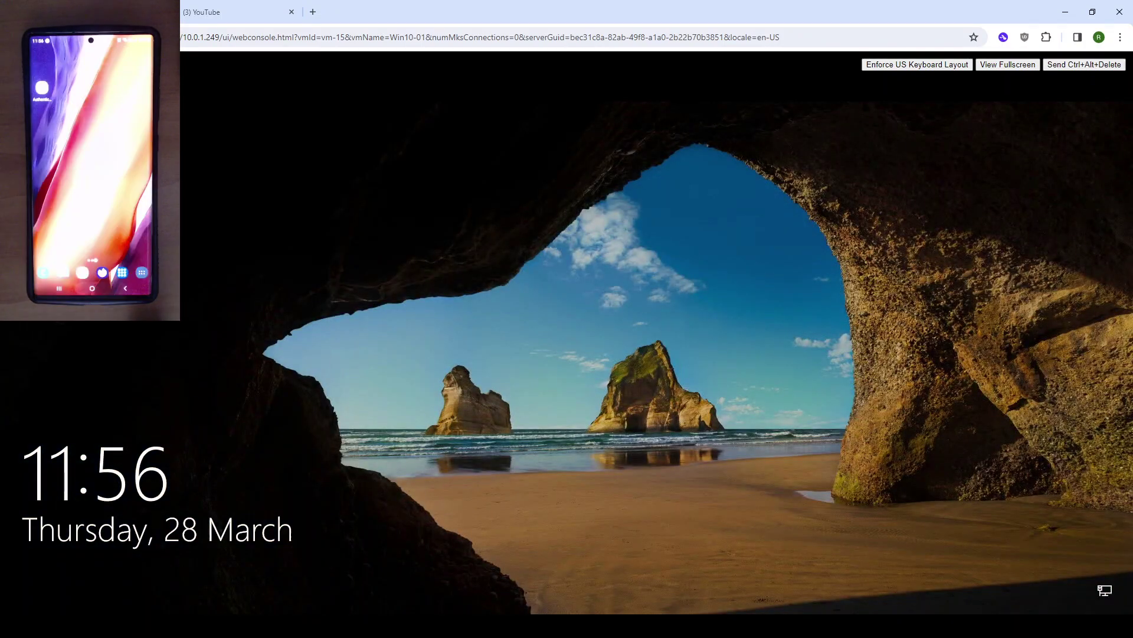
- Dismiss the lock screen and sign in again with the account password
click(526, 344)
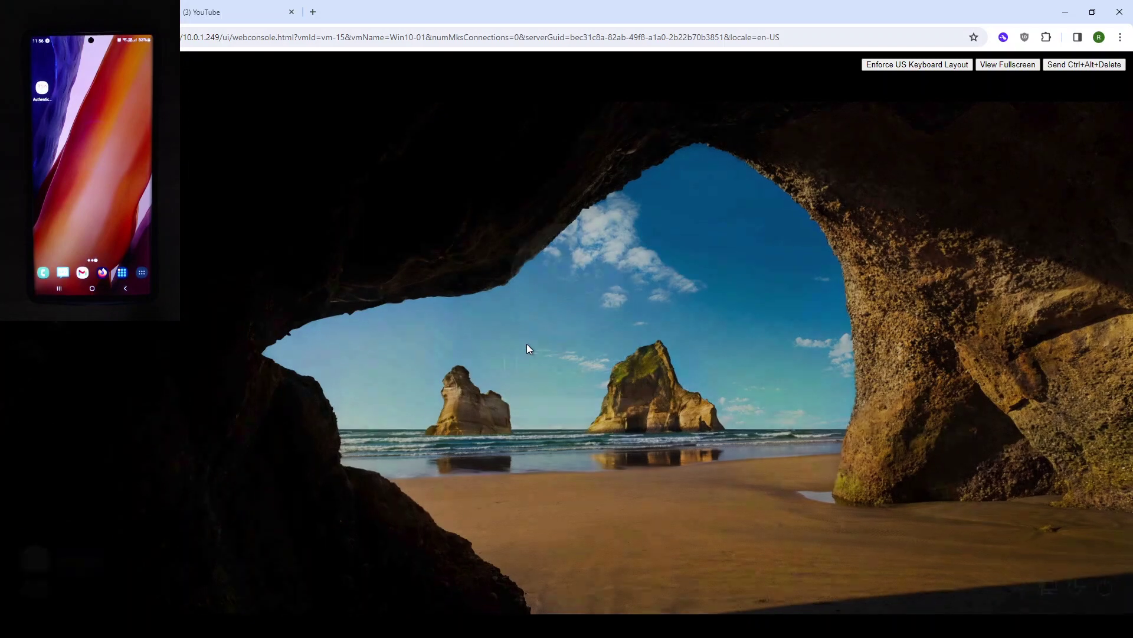
text(•••••••)
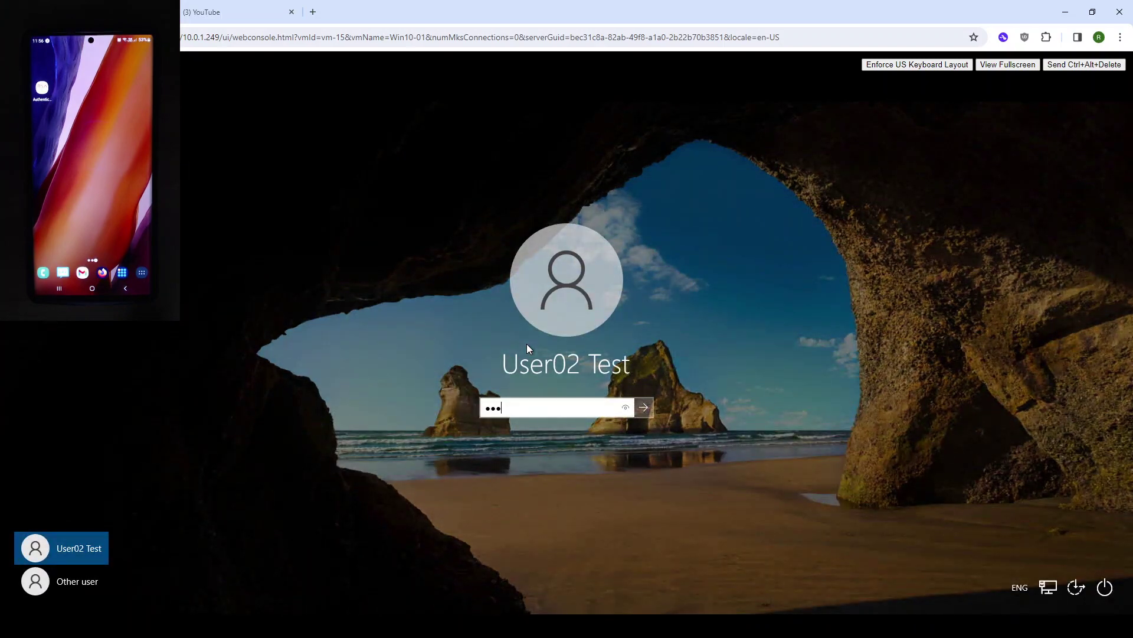
text(•••••••••)
key(Return)
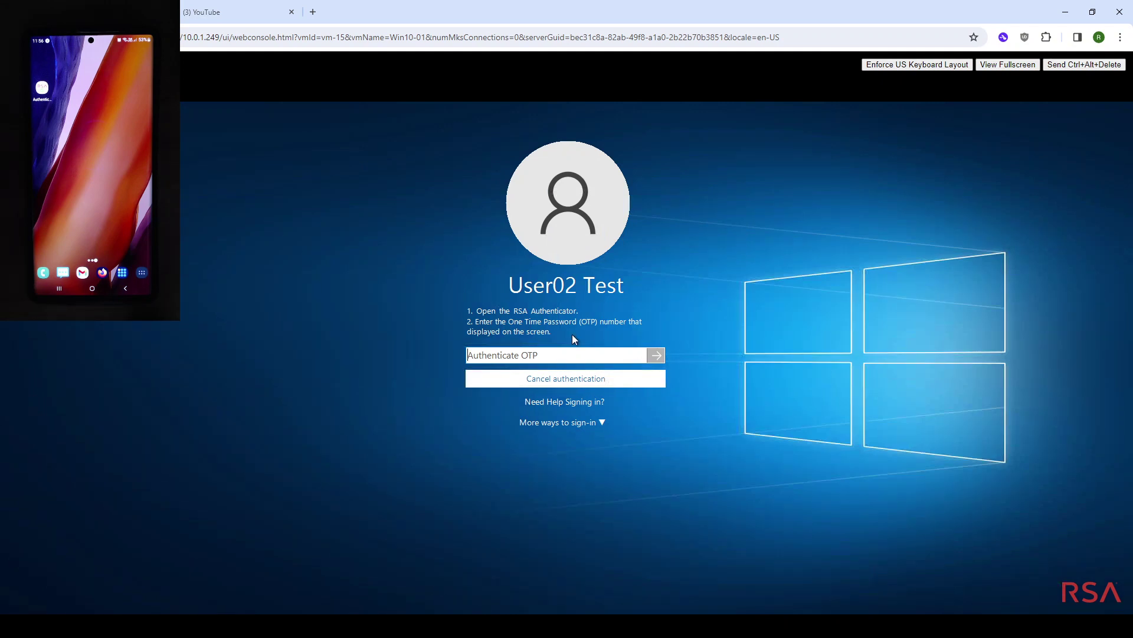
- Show the alternative RSA sign-in methods under 'More ways to sign-in'
click(602, 423)
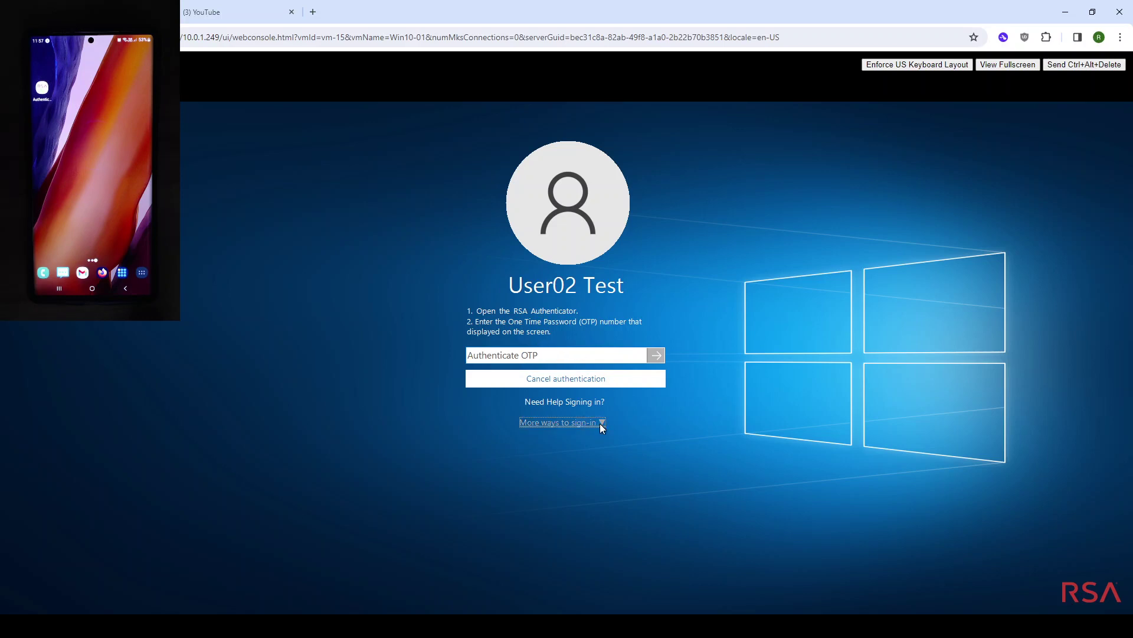